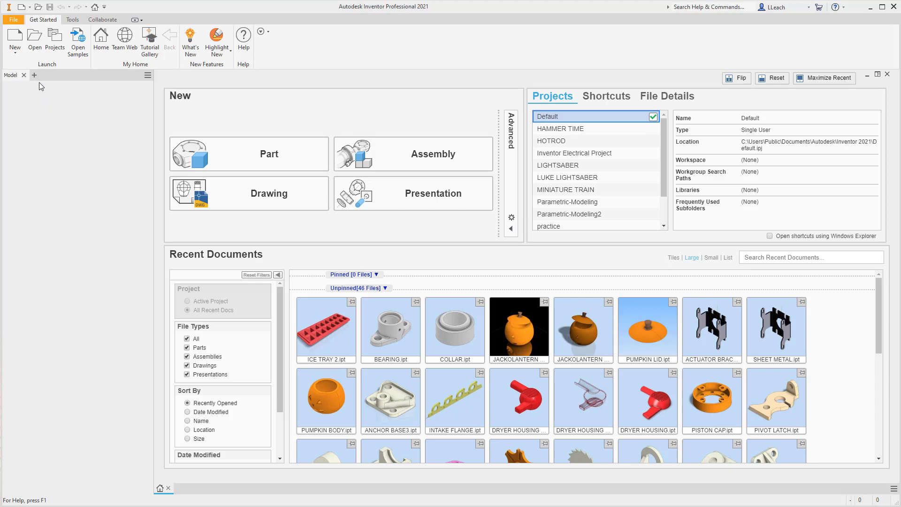
Create a new part from the Metric Standard (mm).ipt template
click(15, 52)
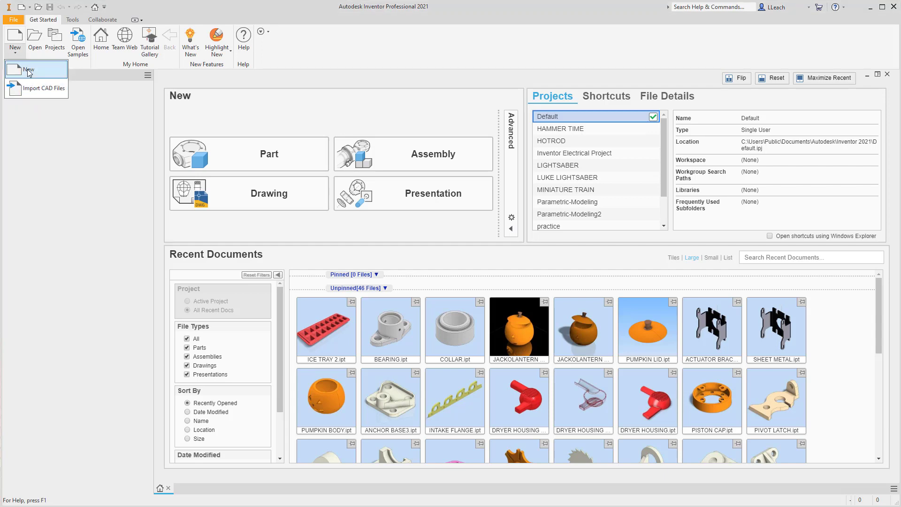
click(26, 70)
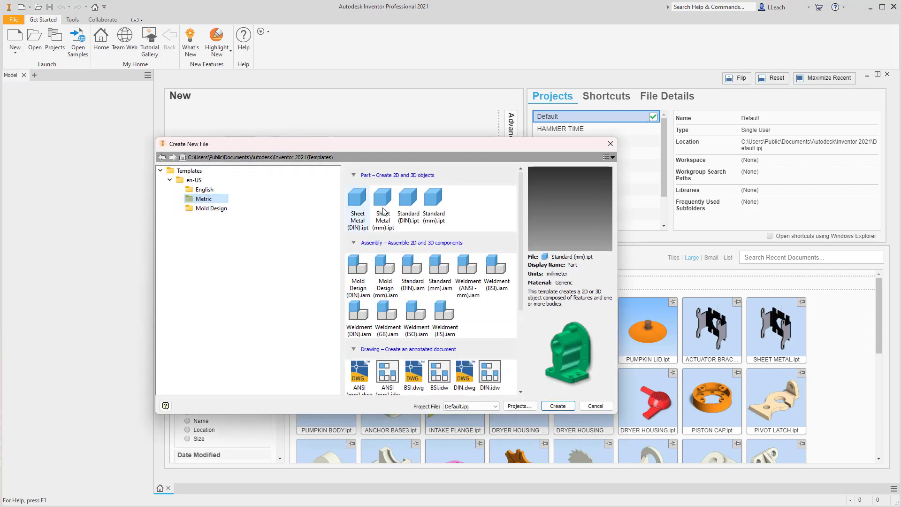
click(439, 205)
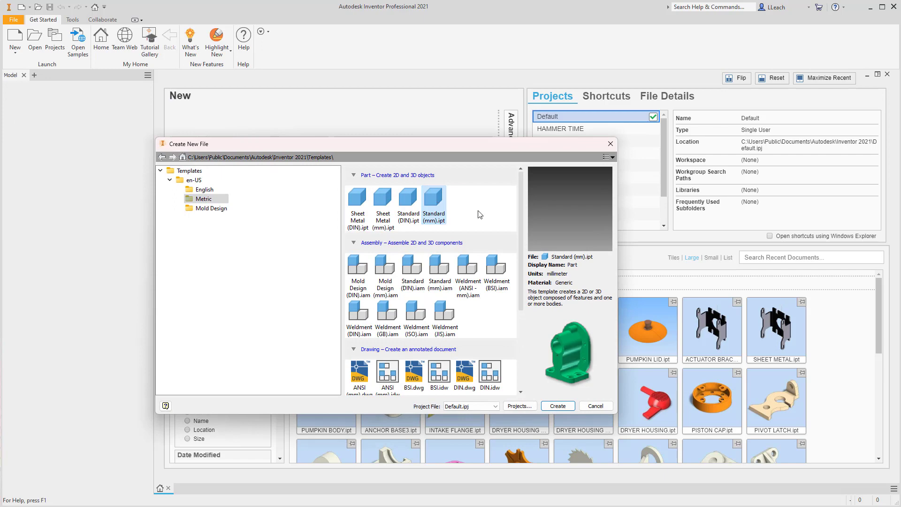
click(564, 408)
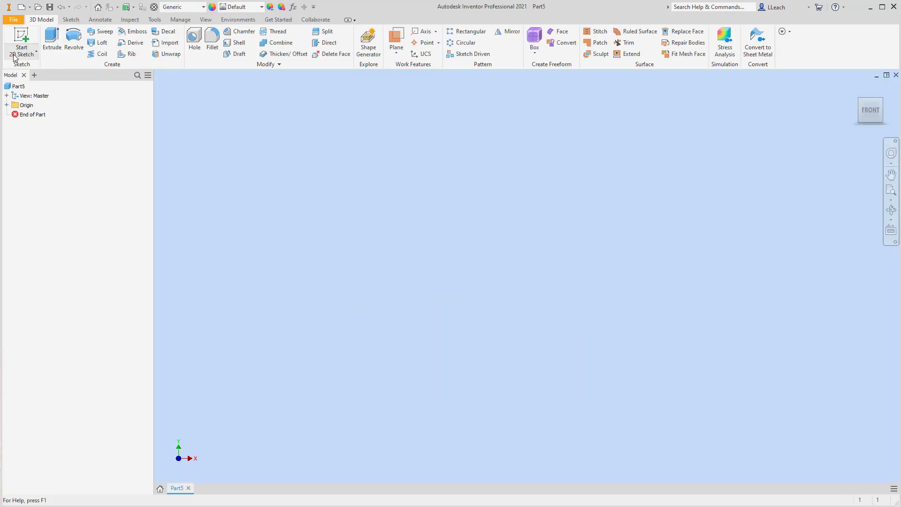
Start a 2D sketch on the XZ origin plane
click(21, 53)
click(32, 70)
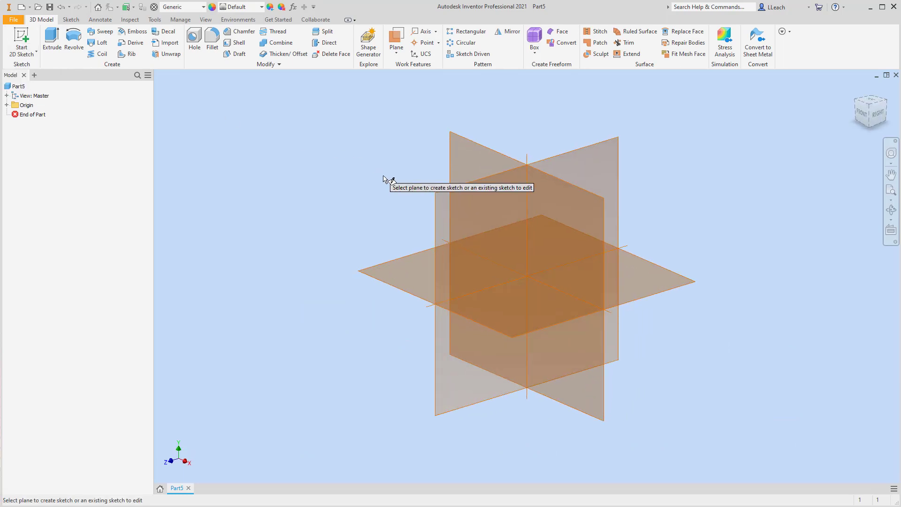
click(405, 292)
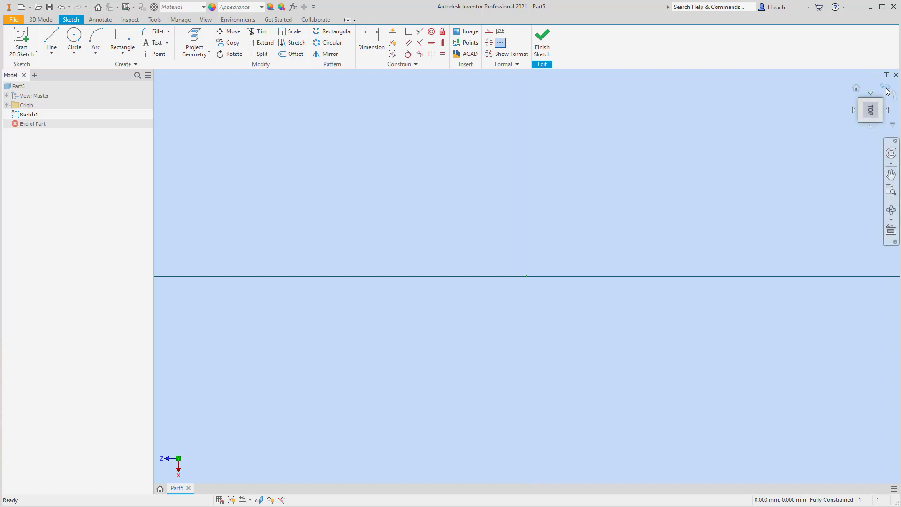
From the top view, draw a five-sided polygon centred on the sketch origin
click(888, 91)
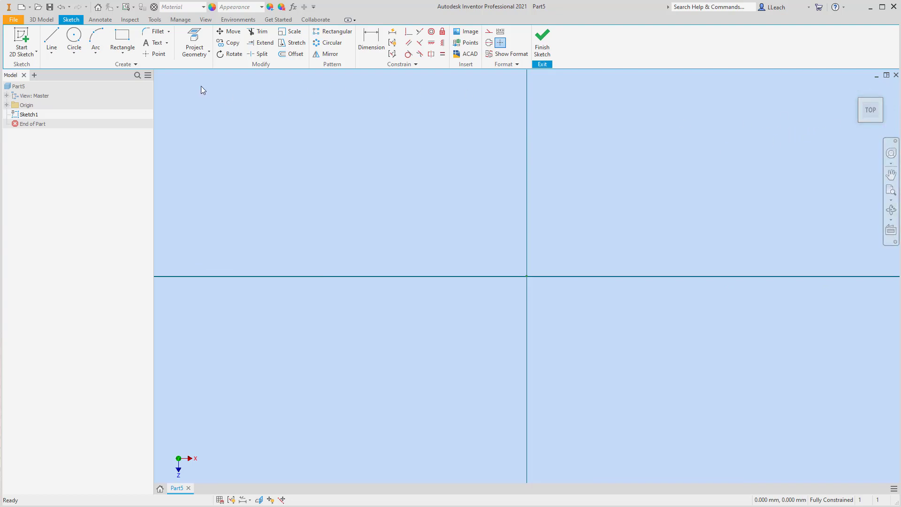
click(122, 53)
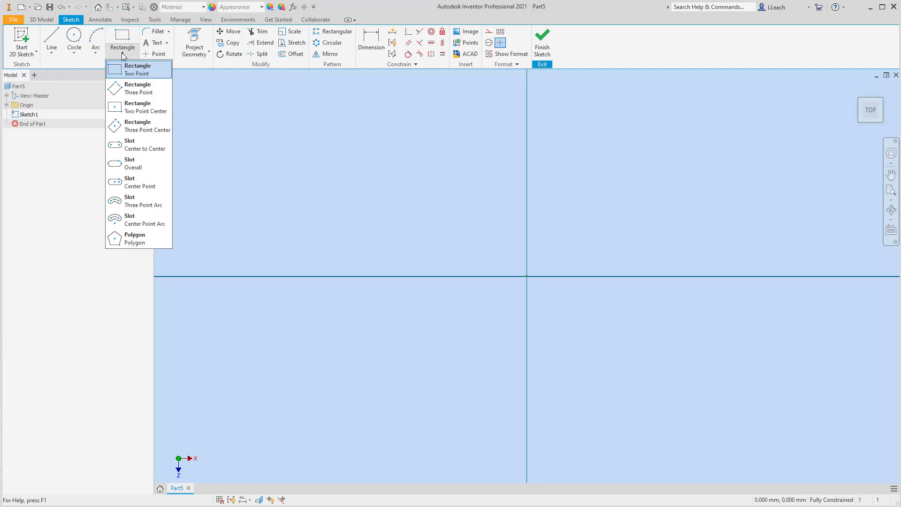
click(138, 243)
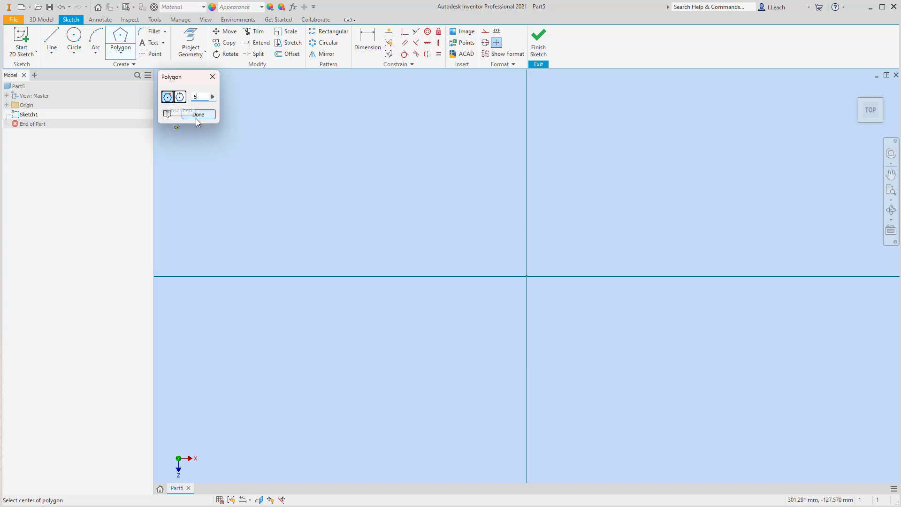
click(526, 276)
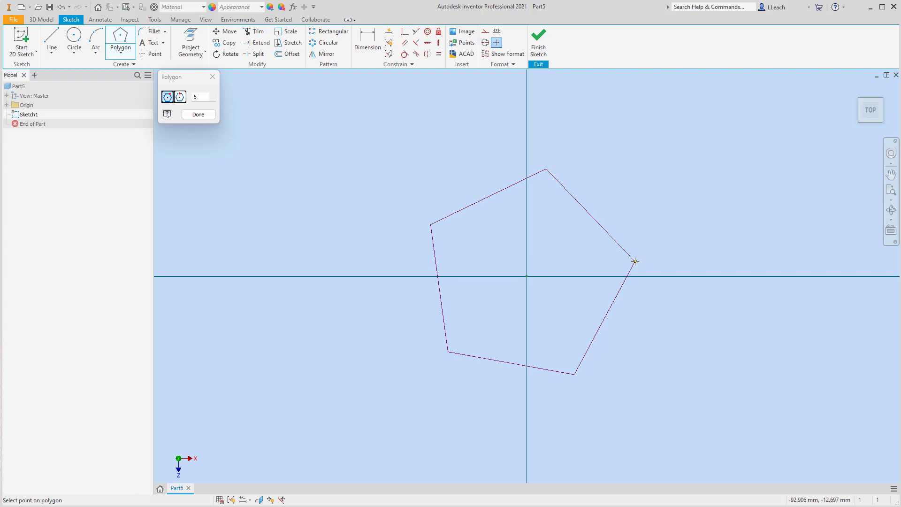
click(635, 261)
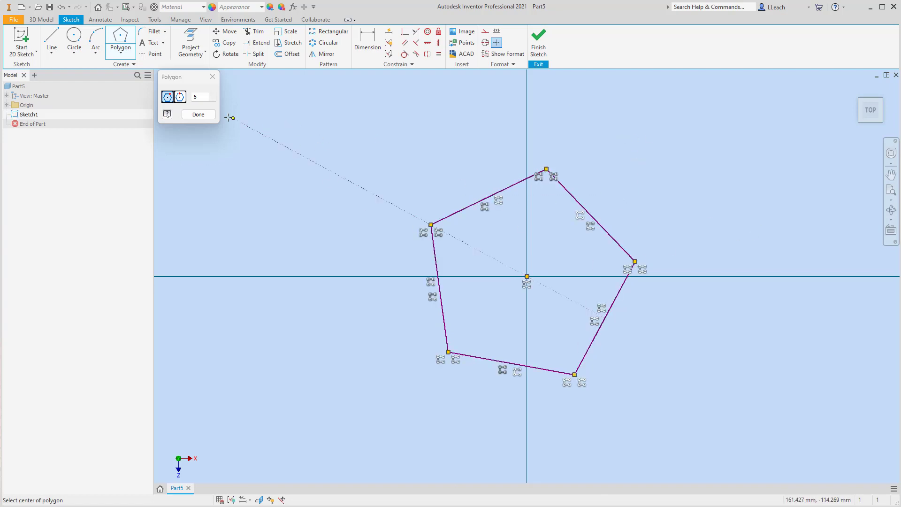
click(198, 115)
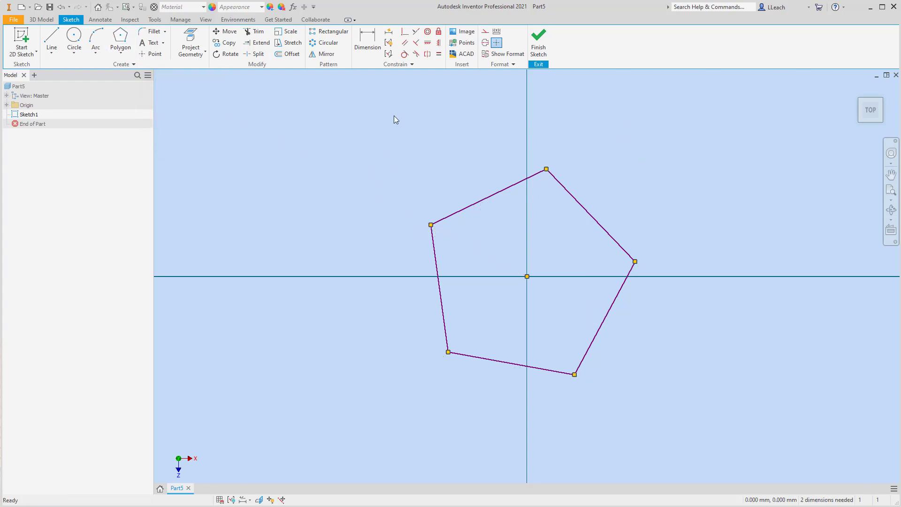
Constrain the pentagon's left edge vertical and dimension its length to 10 mm
click(440, 43)
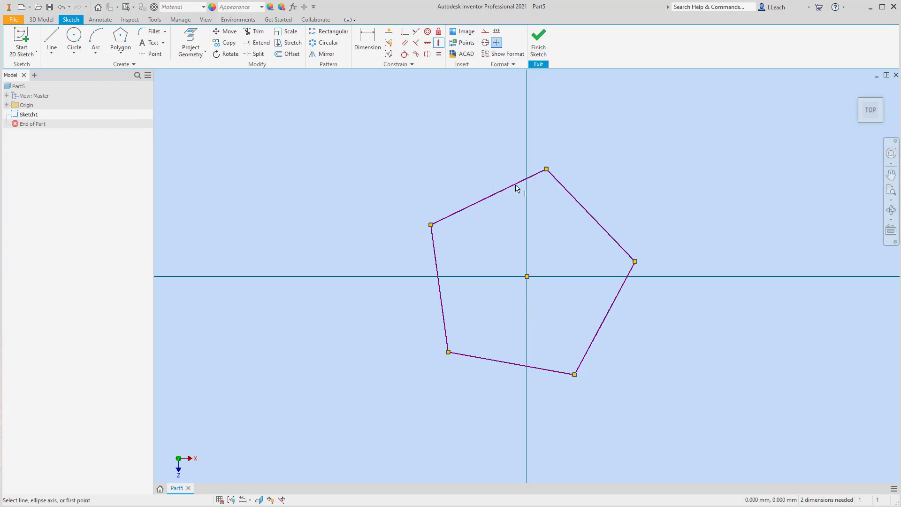
click(443, 303)
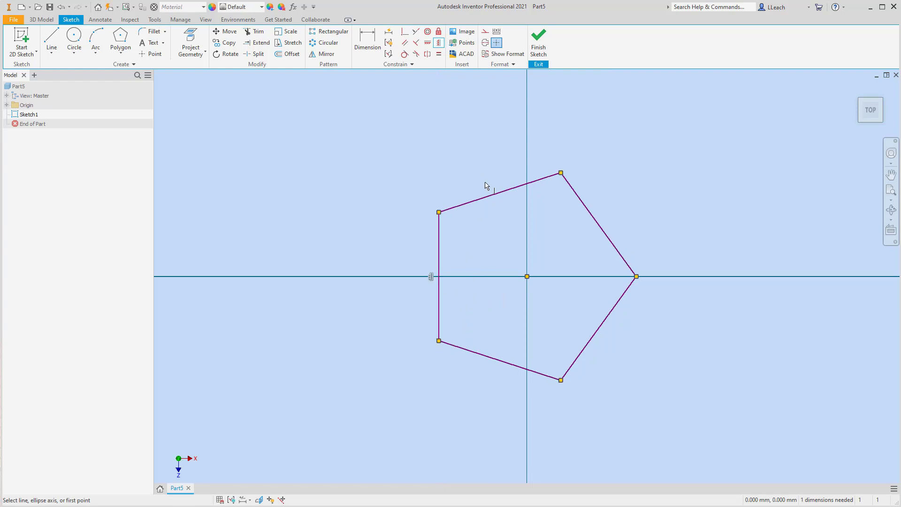
click(370, 48)
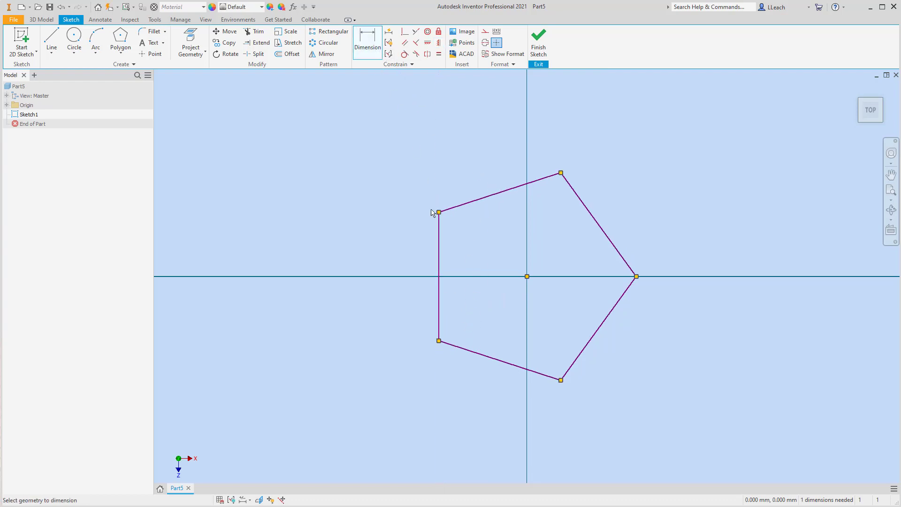
click(440, 250)
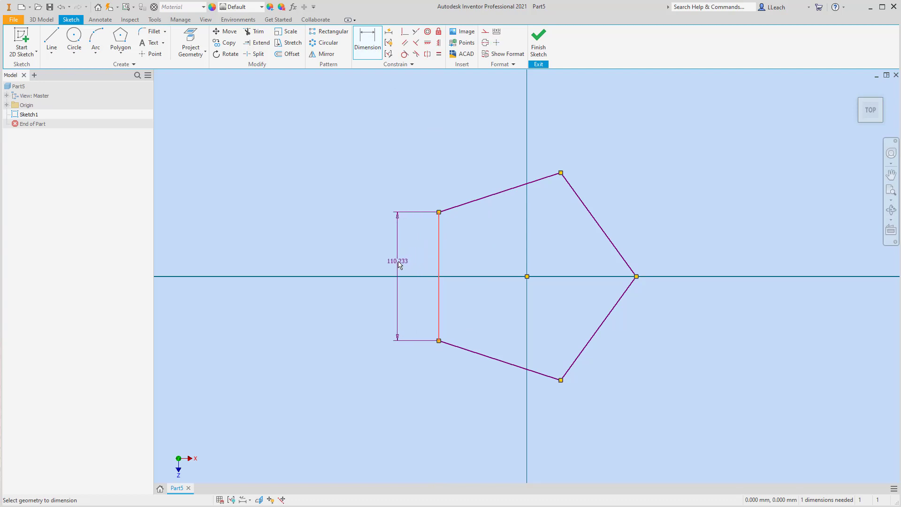
click(401, 265)
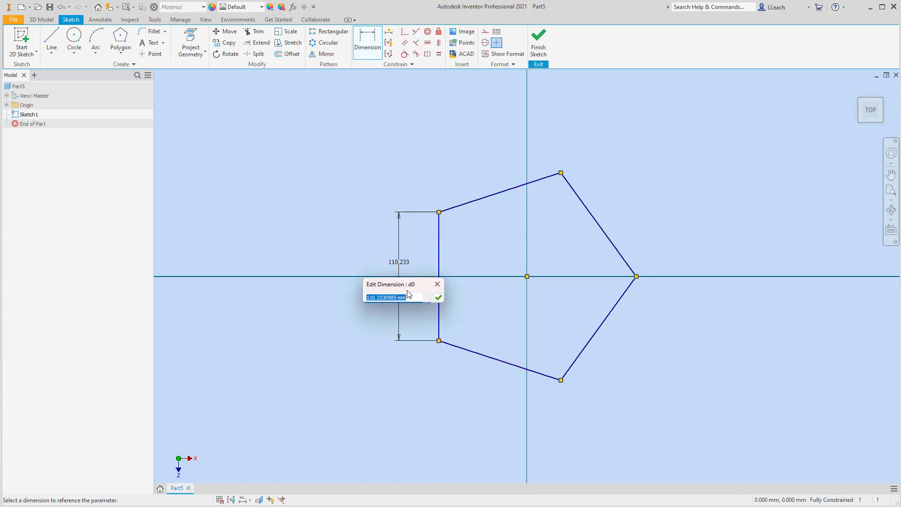
text(10)
key(Return)
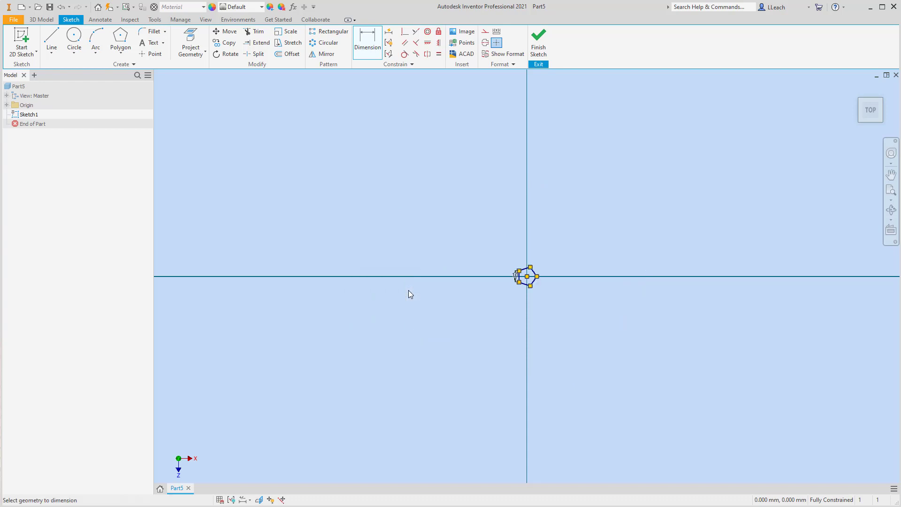
scroll(534, 291, up, 1)
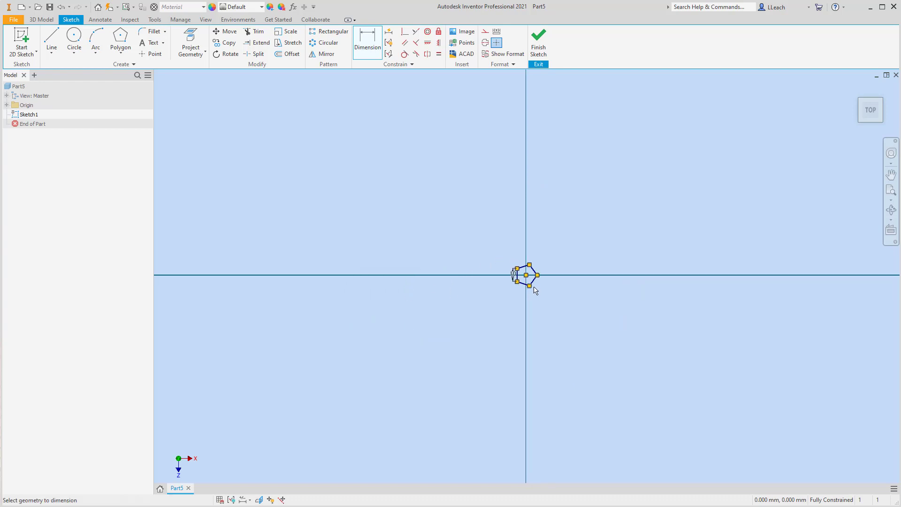
scroll(533, 285, up, 5)
scroll(511, 213, up, 2)
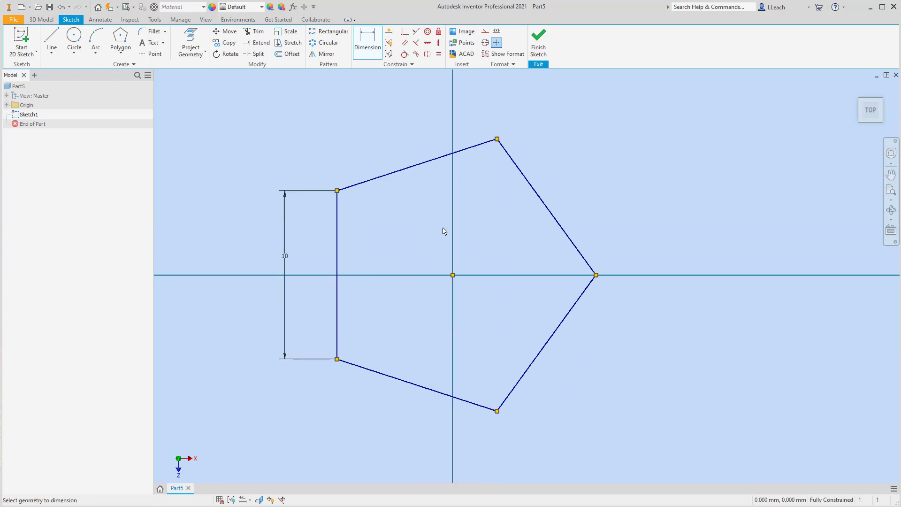
scroll(446, 230, down, 3)
mouse_move(446, 230)
middle_down()
mouse_move(513, 233)
mouse_move(485, 232)
middle_up()
scroll(538, 240, up, 4)
scroll(539, 241, down, 3)
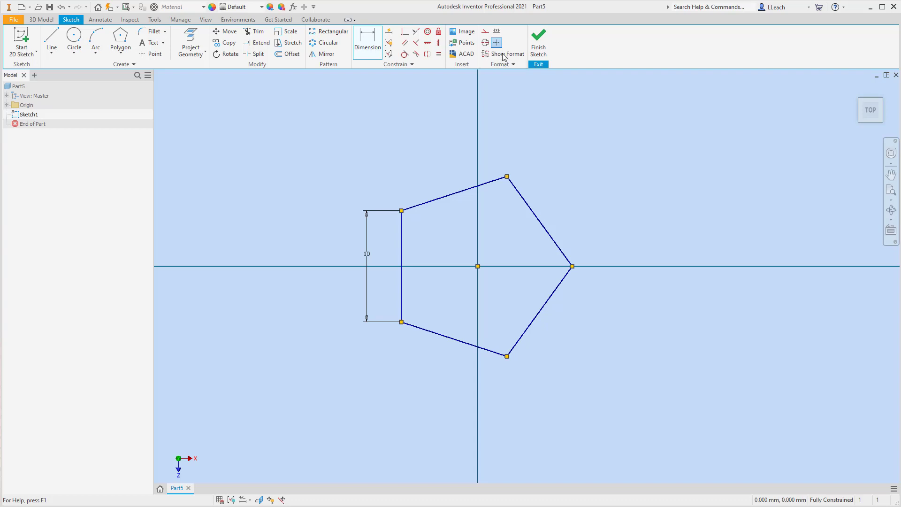
Draw a construction two-point rectangle from the origin to a corner above-left of the pentagon
click(485, 33)
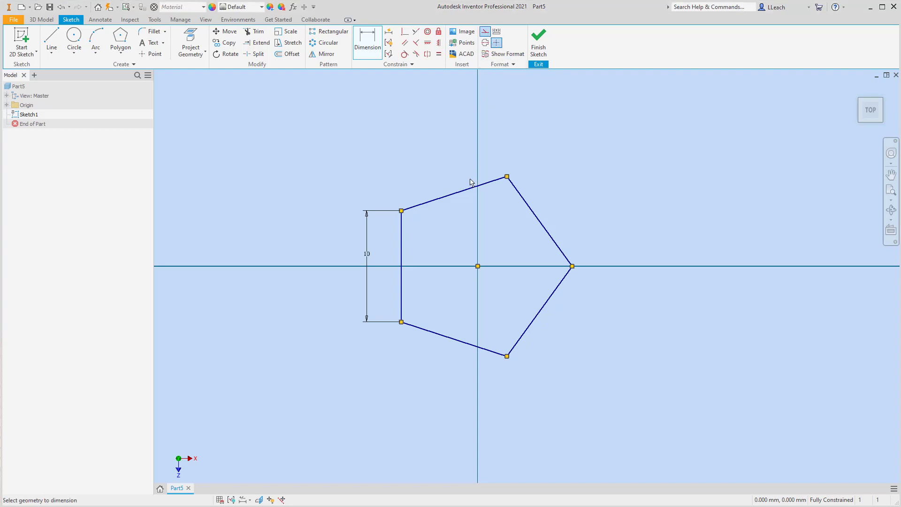
click(121, 58)
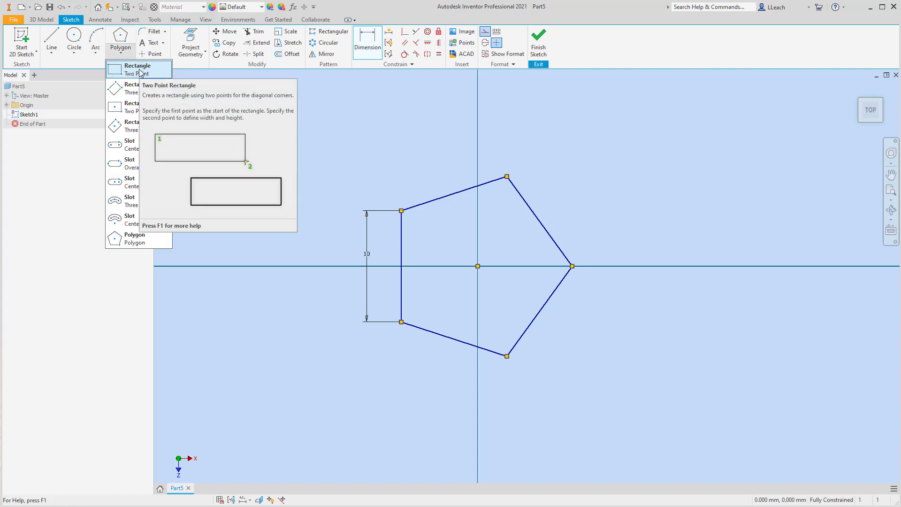
click(140, 73)
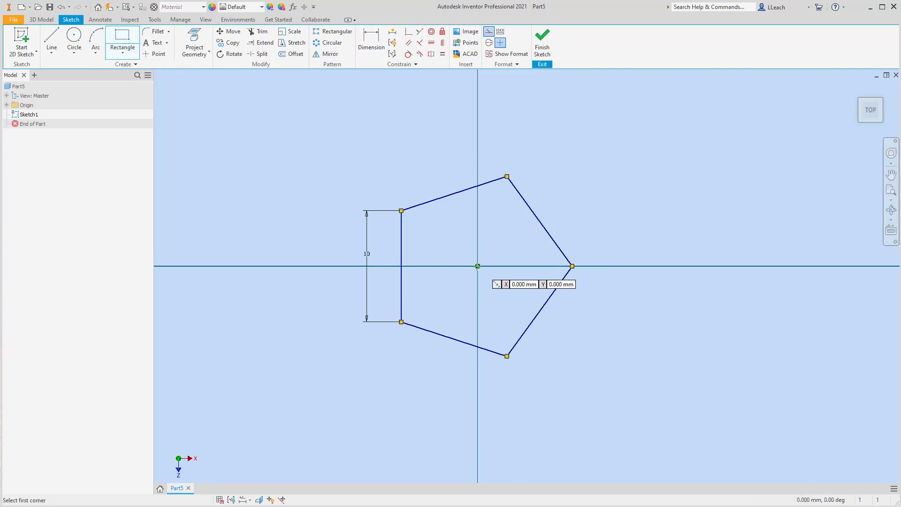
click(477, 266)
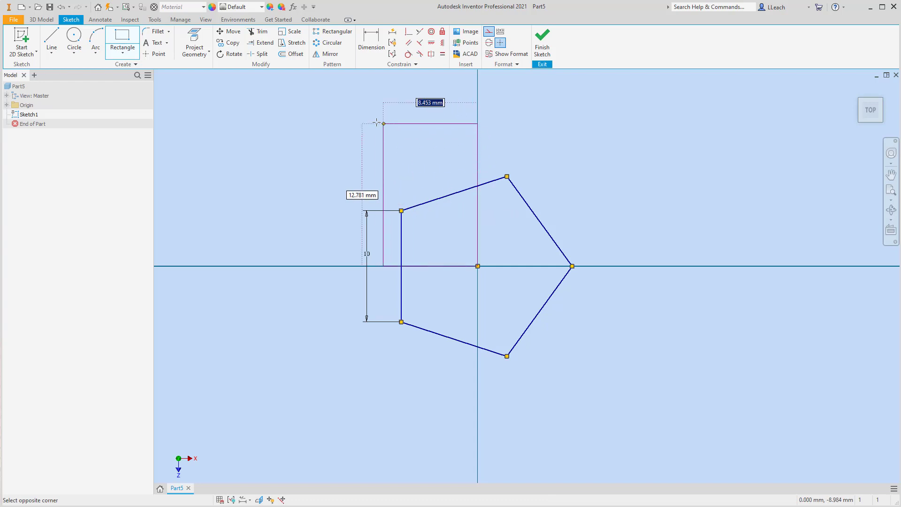
middle_drag(288, 109, 358, 142)
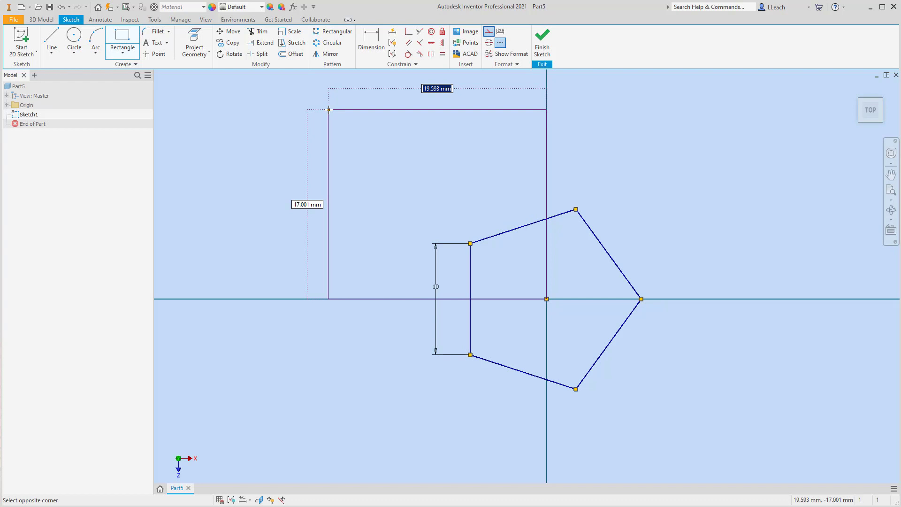
click(327, 109)
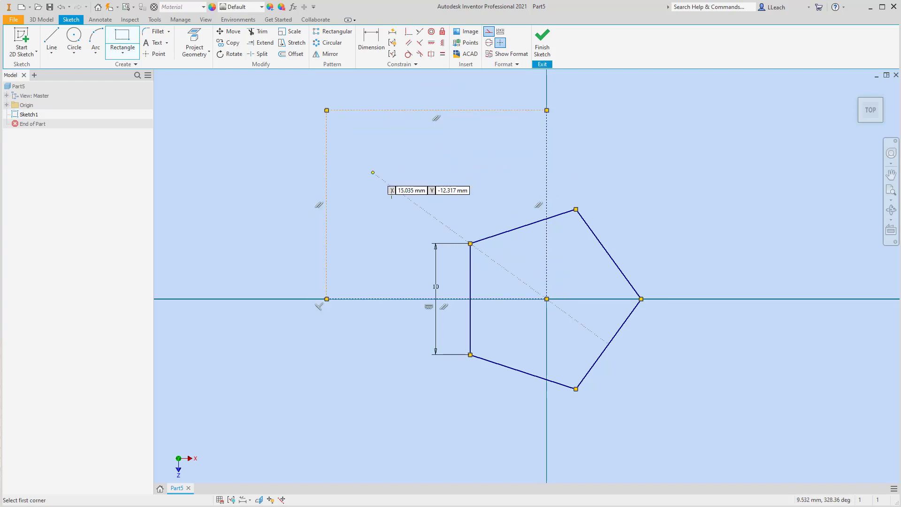
middle_drag(427, 188, 427, 197)
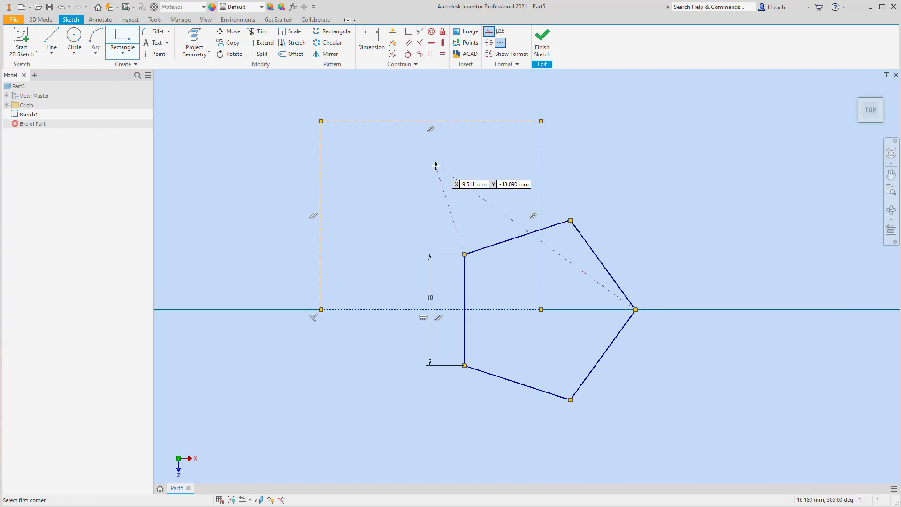
Make the construction rectangle square with an Equal constraint on its top and left edges
click(443, 56)
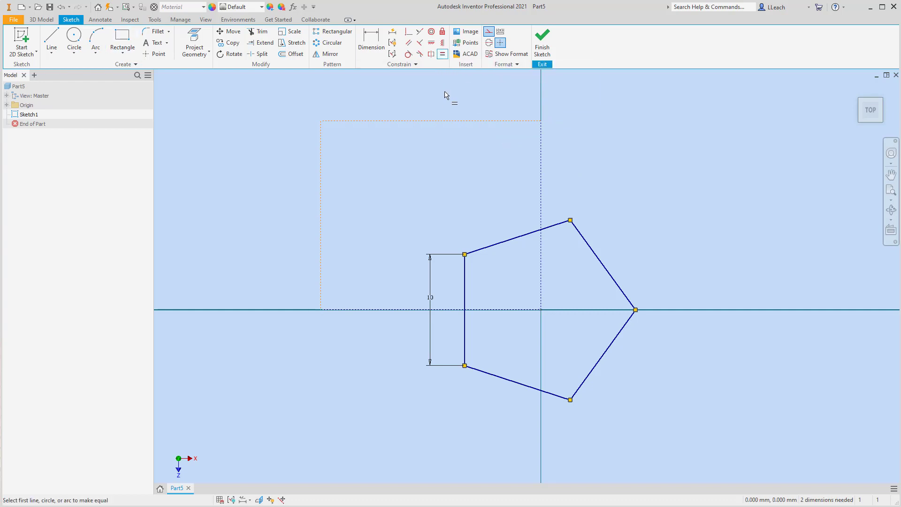
click(437, 121)
click(321, 206)
Make the sketch origin coincident with the midpoint of the pentagon's left edge
click(408, 35)
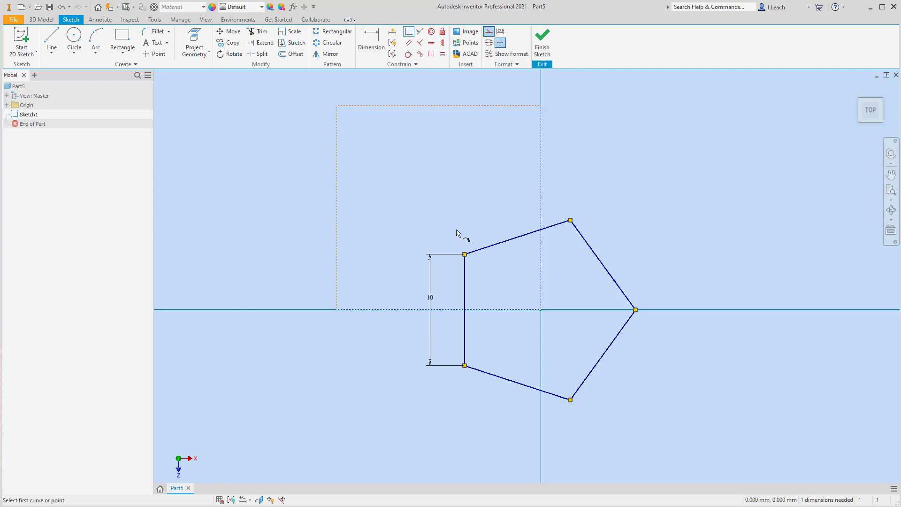
click(439, 310)
click(465, 293)
middle_drag(493, 292, 481, 312)
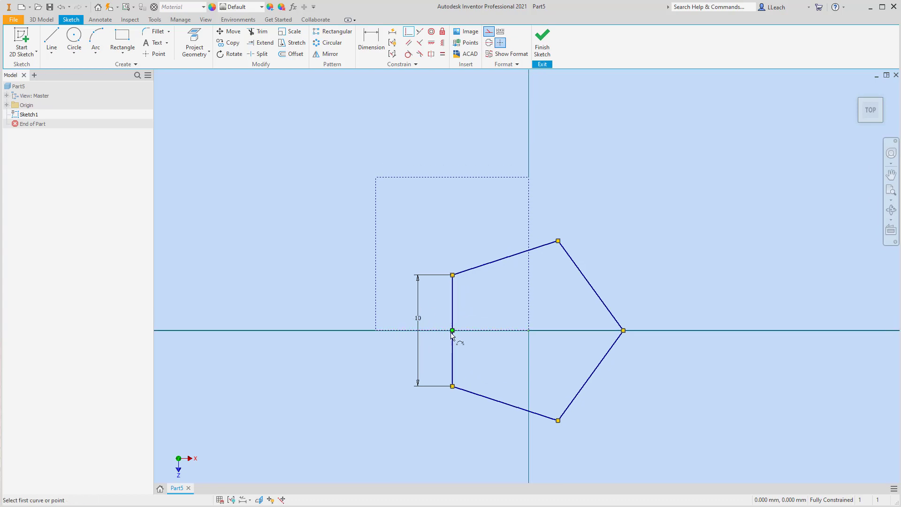
scroll(464, 328, down, 2)
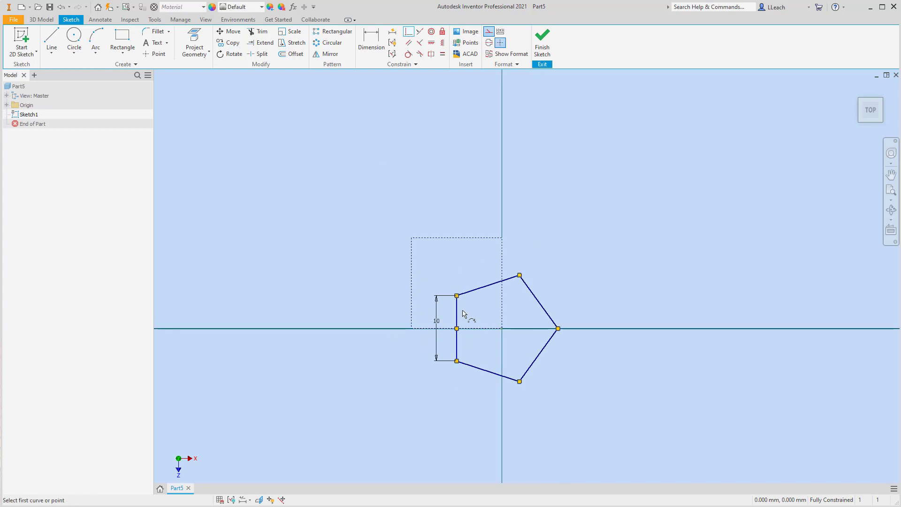
scroll(463, 323, up, 3)
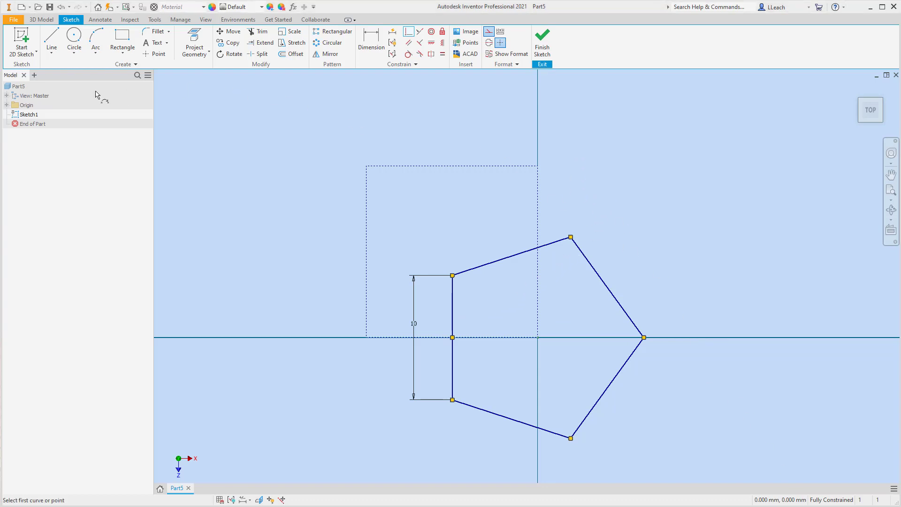
Draw a construction line from the rectangle's top-left corner to the left edge's midpoint
click(55, 56)
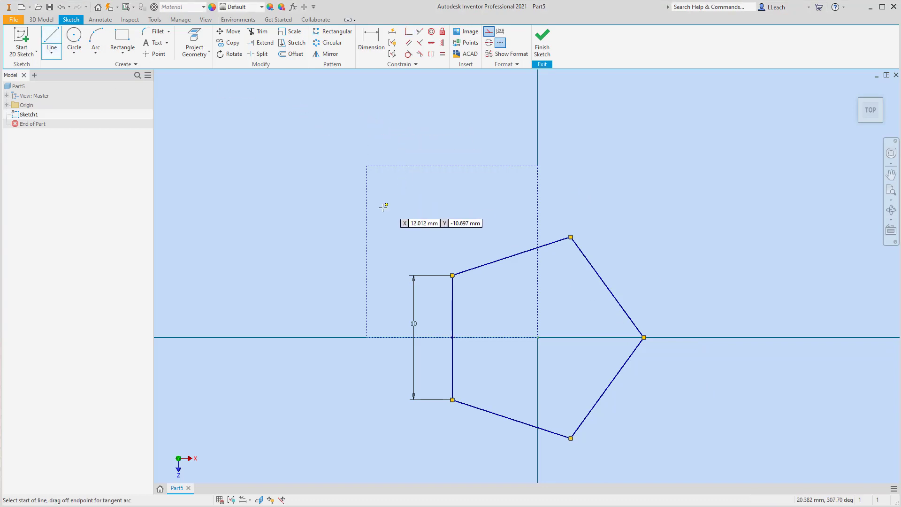
click(365, 165)
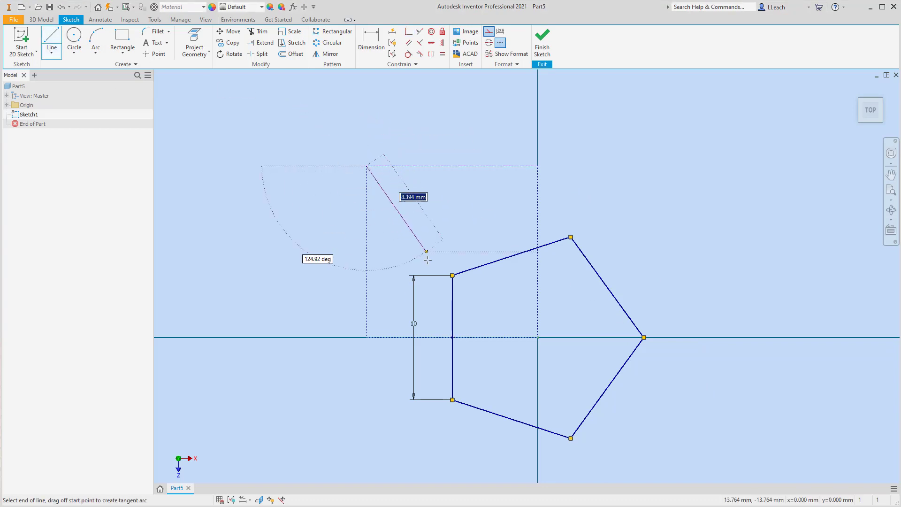
double_click(451, 337)
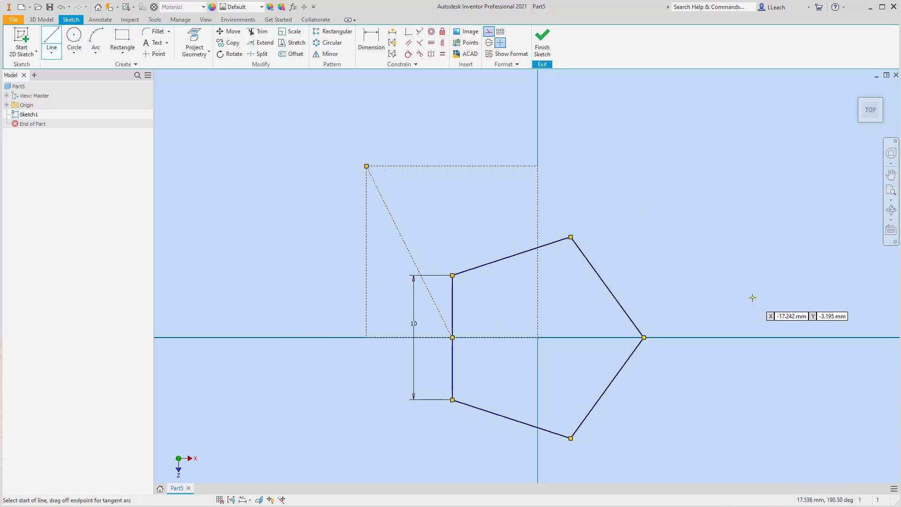
right_click(618, 135)
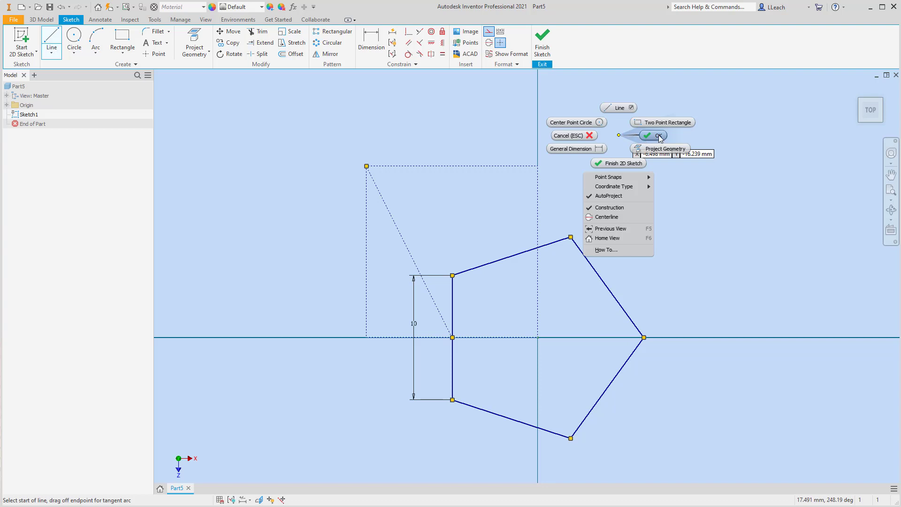
click(655, 137)
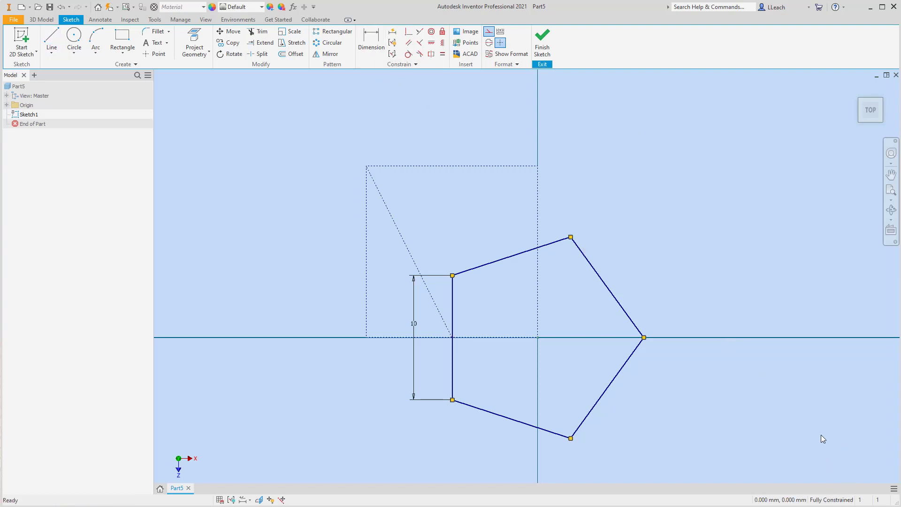
Add a driven 22.27 reference dimension for the sketch's overall width
click(373, 48)
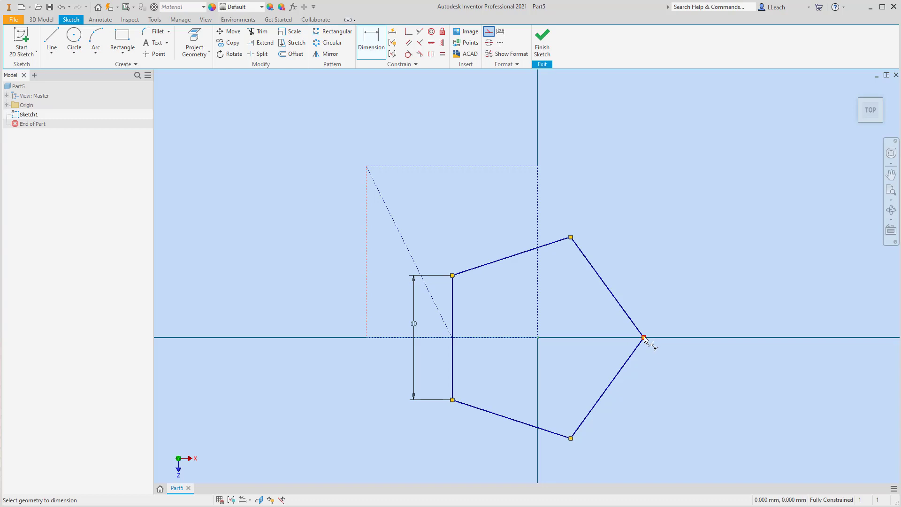
click(644, 338)
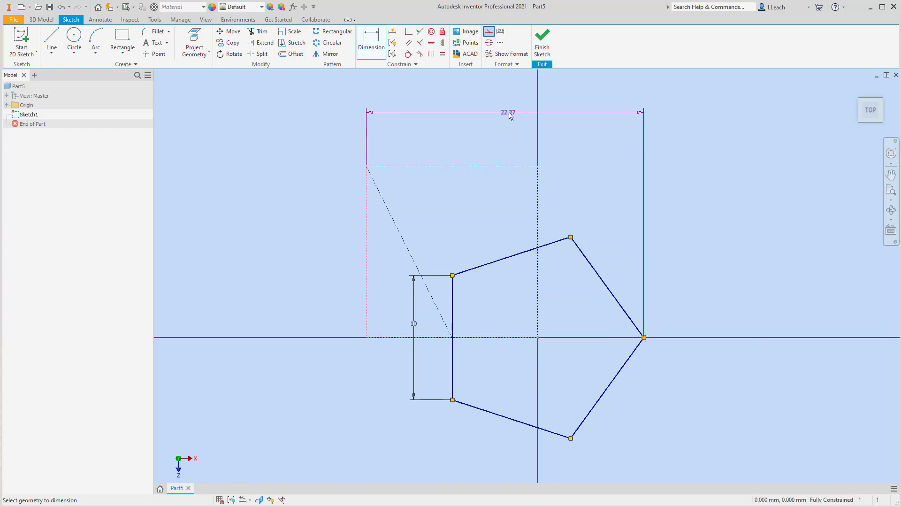
click(505, 112)
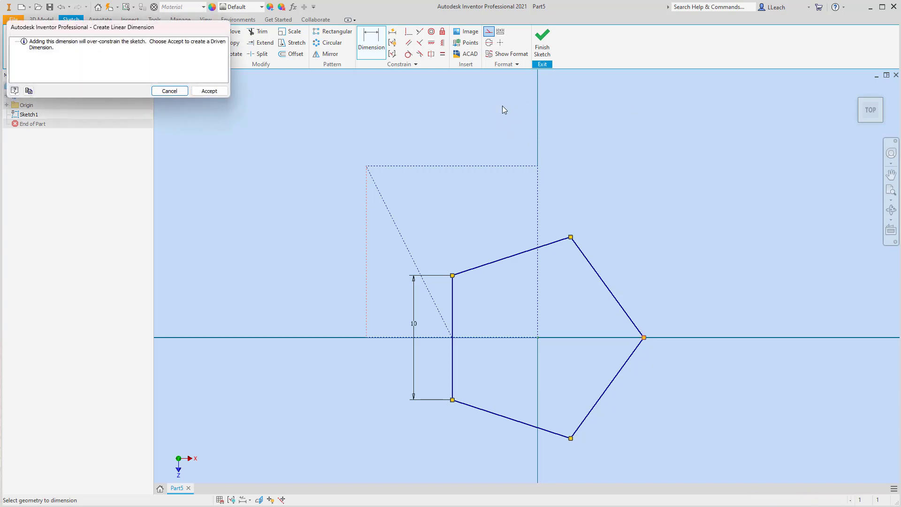
click(208, 91)
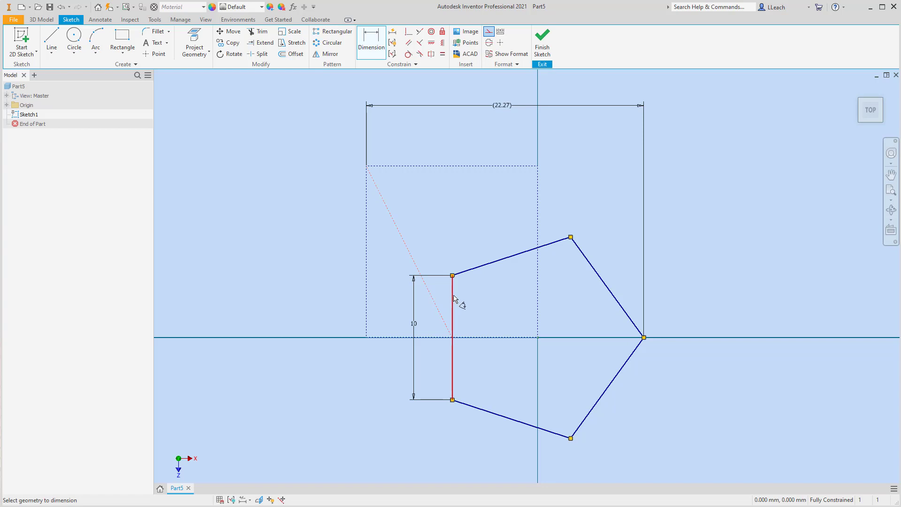
Add a driven 26.57° reference angle between the left edge and the diagonal
click(453, 298)
click(425, 282)
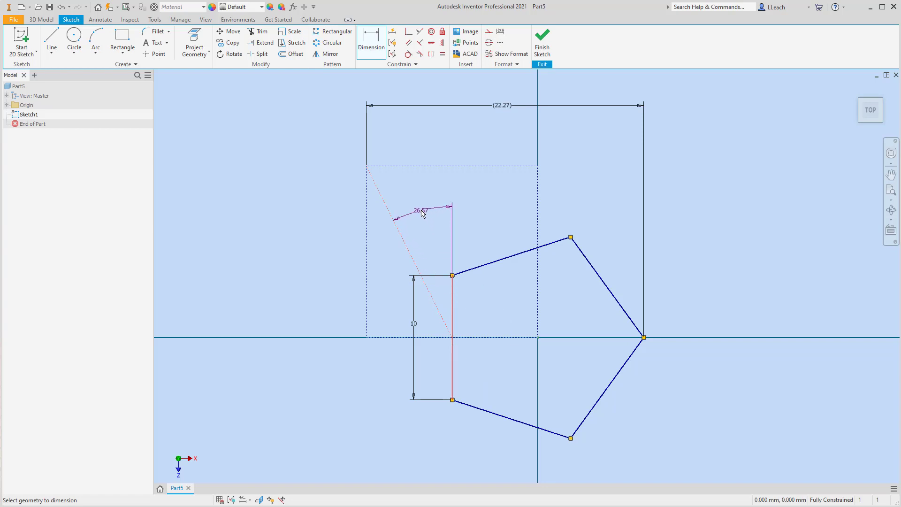
click(424, 215)
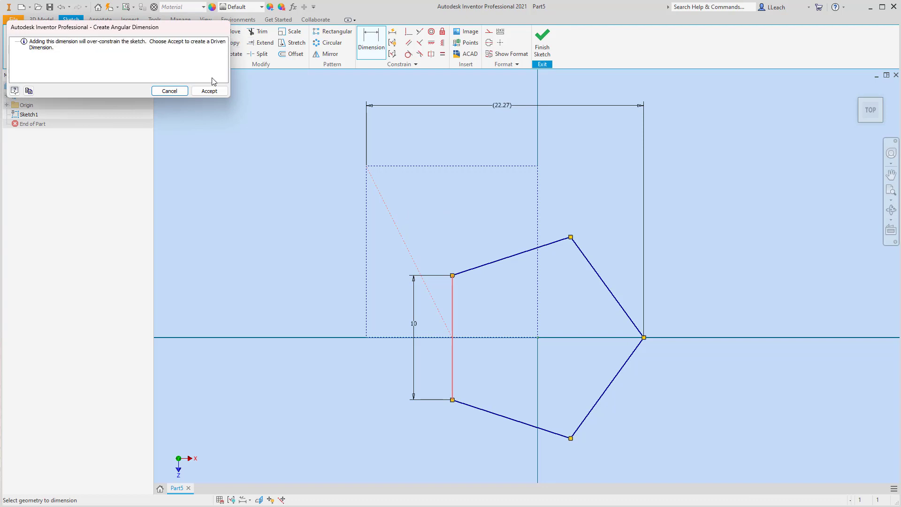
click(207, 91)
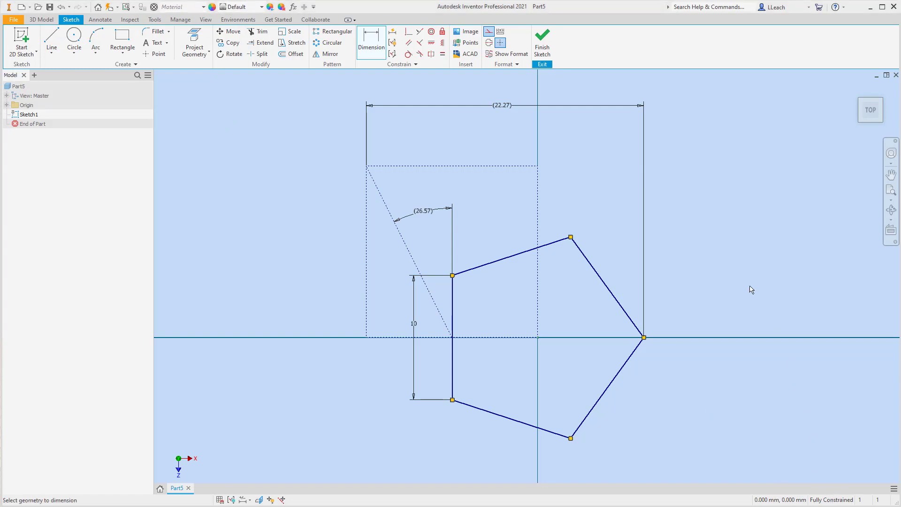
click(293, 9)
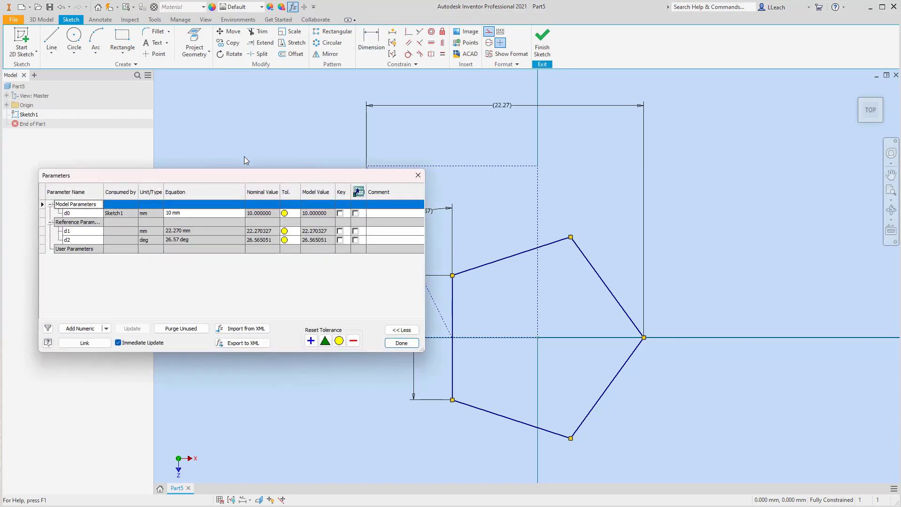
drag(218, 174, 227, 245)
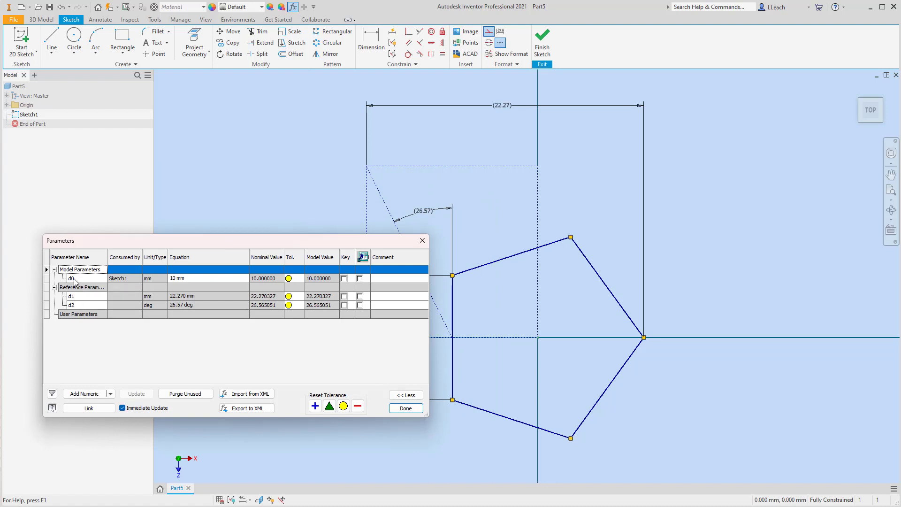
click(127, 244)
drag(125, 244, 586, 155)
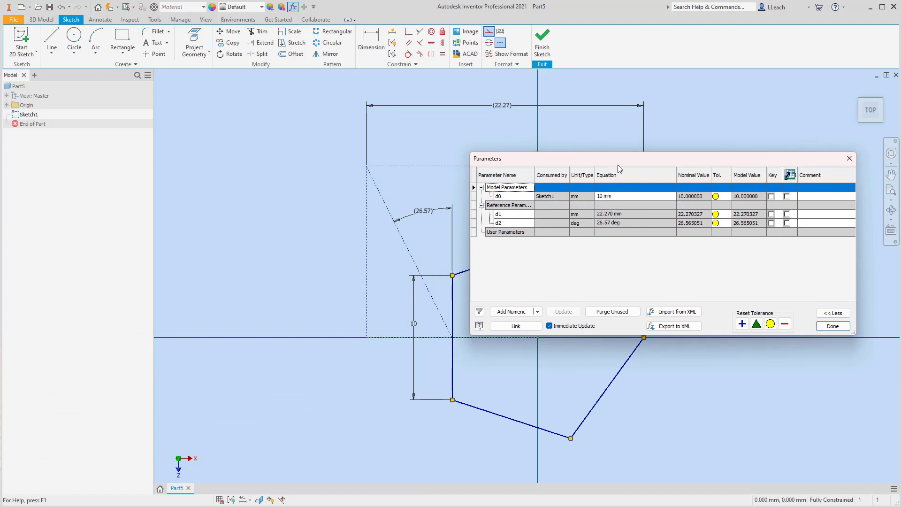
drag(611, 165, 651, 282)
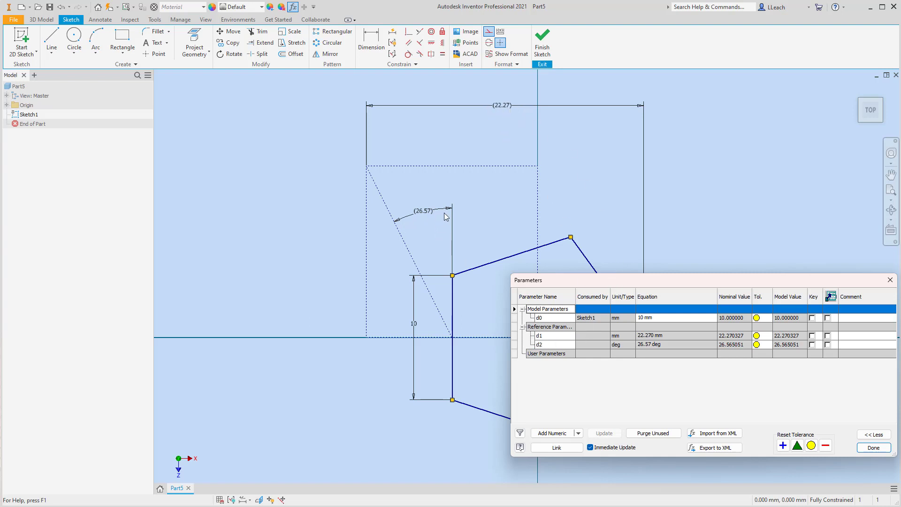
mouse_move(584, 280)
mouse_down()
mouse_move(428, 263)
mouse_move(407, 272)
mouse_up()
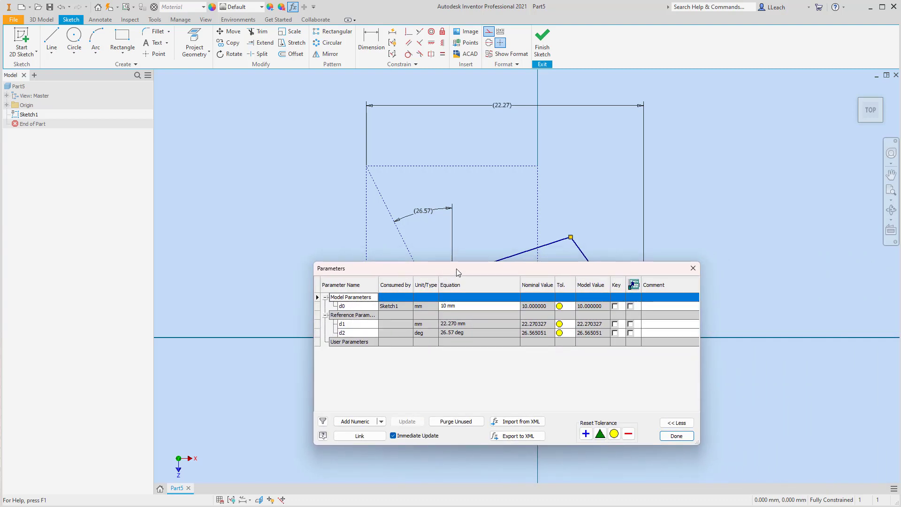
mouse_move(457, 268)
mouse_down()
mouse_move(426, 267)
mouse_move(447, 264)
mouse_up()
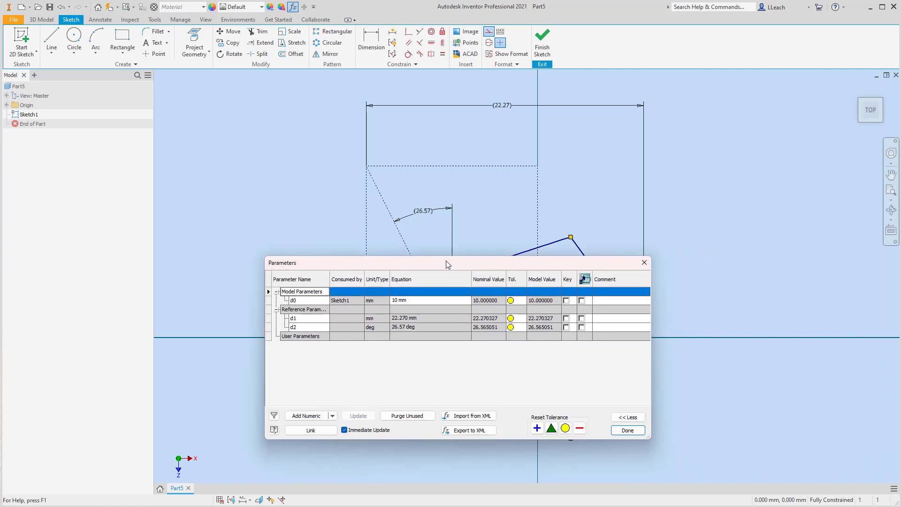
click(628, 431)
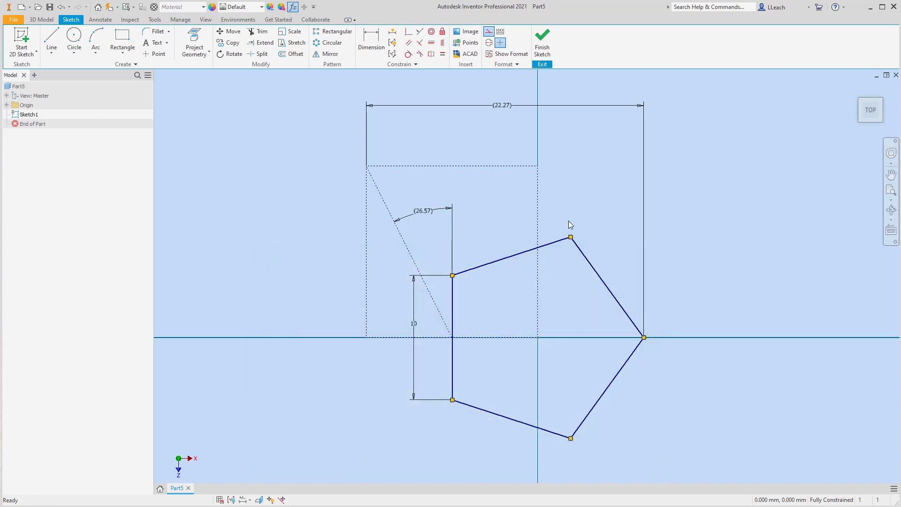
Finish the sketch and extrude the pentagon by distance d1 with a d2 taper
click(544, 47)
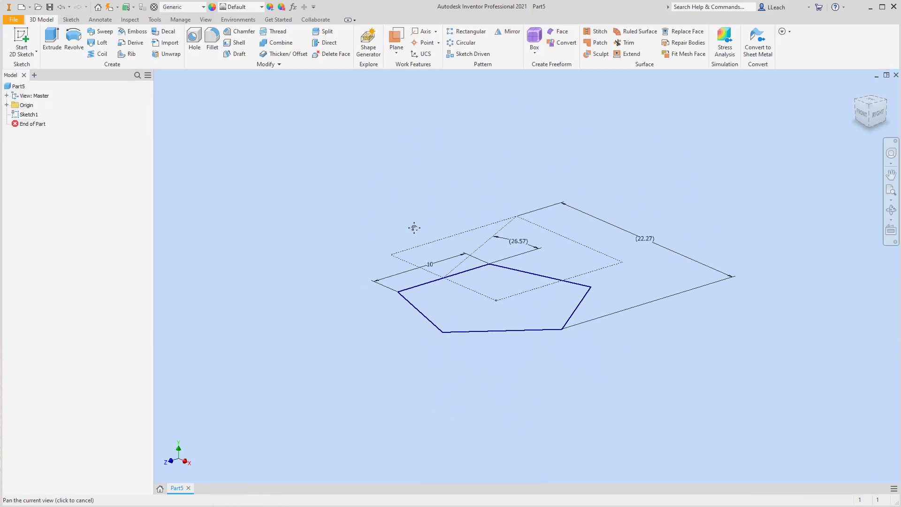
click(52, 40)
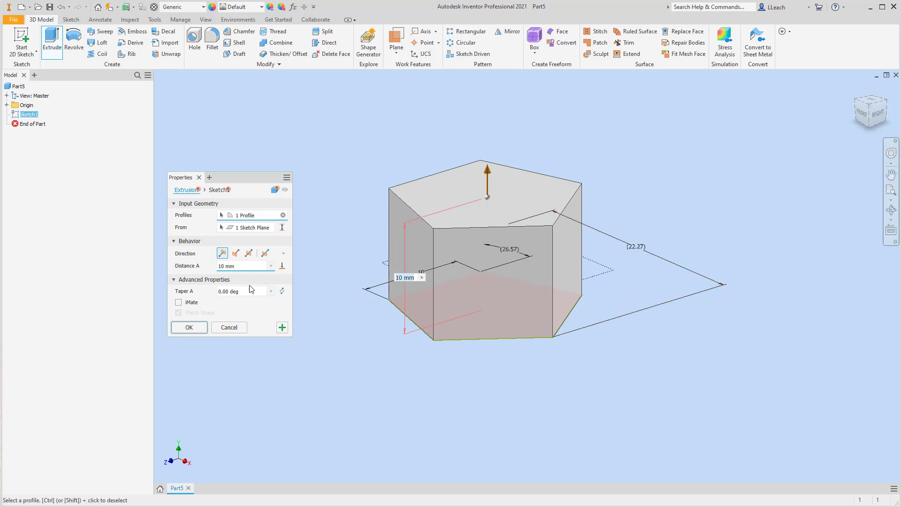
click(239, 266)
text(d1)
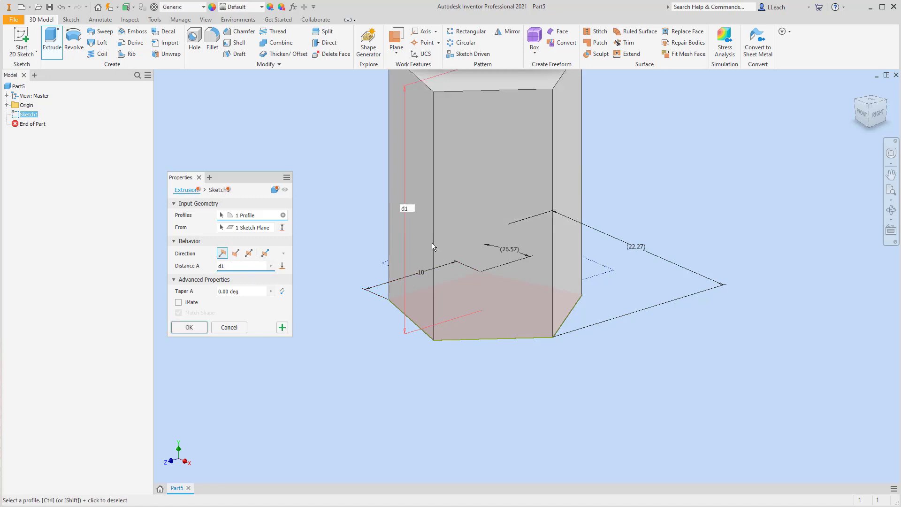
scroll(431, 246, up, 3)
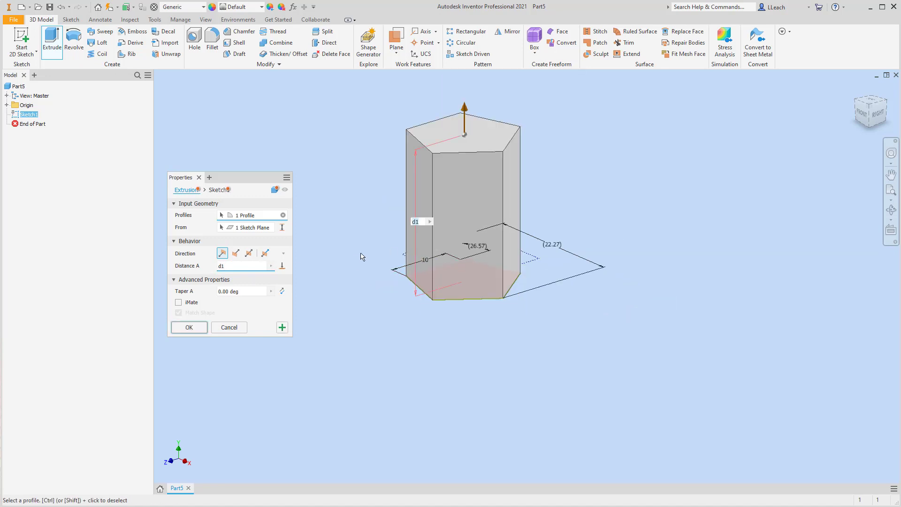
click(254, 291)
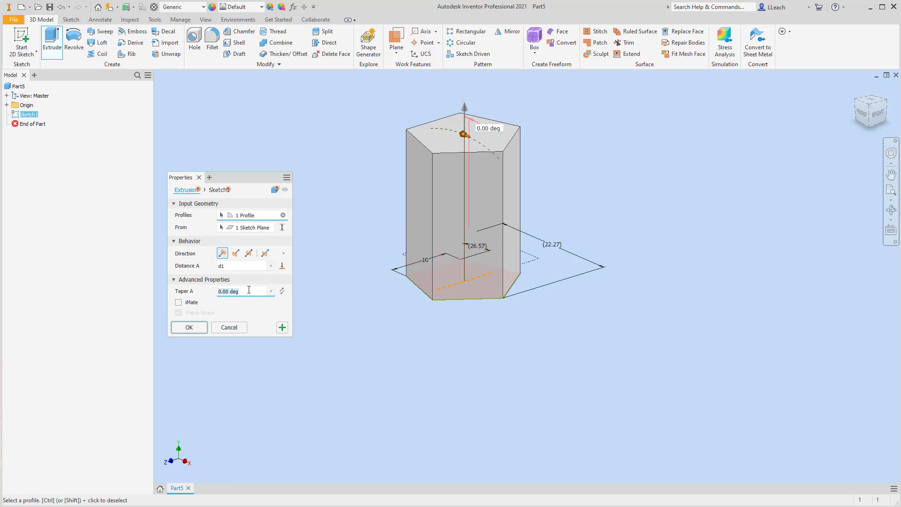
text(d2)
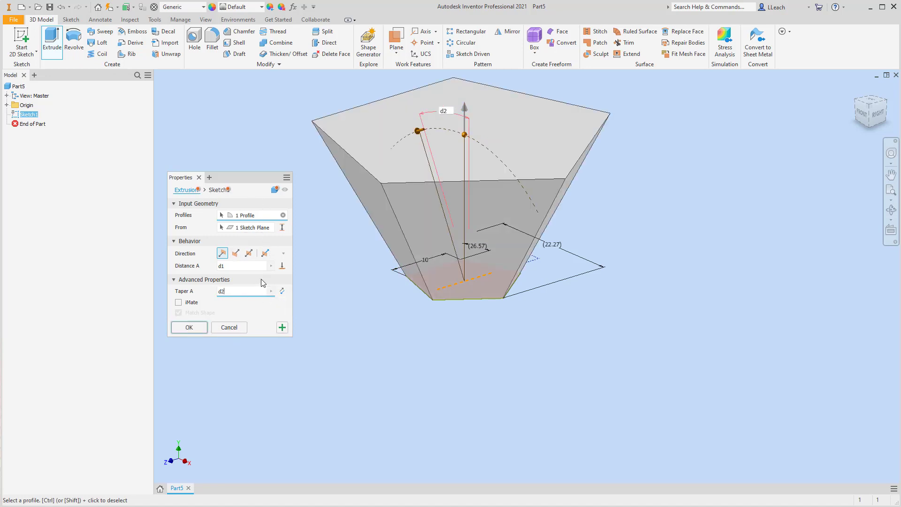
click(189, 327)
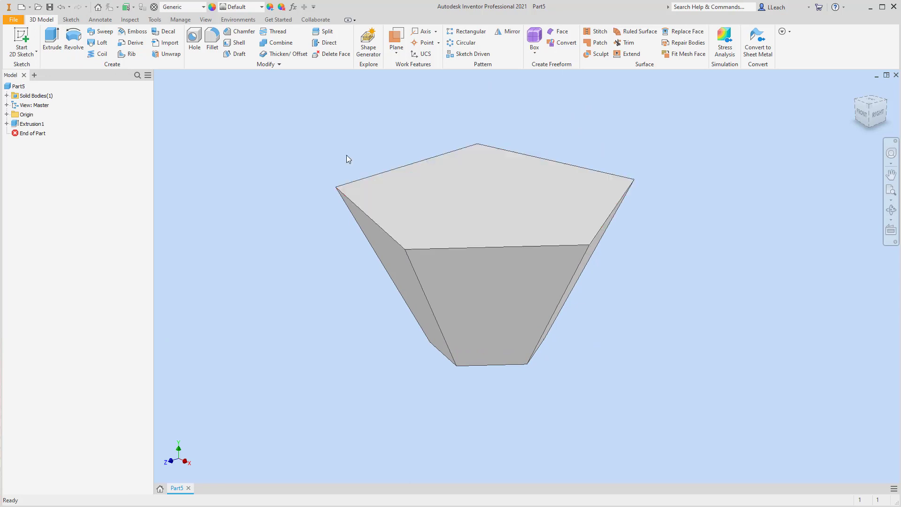
Start a new 2D sketch on the solid's top pentagonal face
click(23, 51)
click(34, 67)
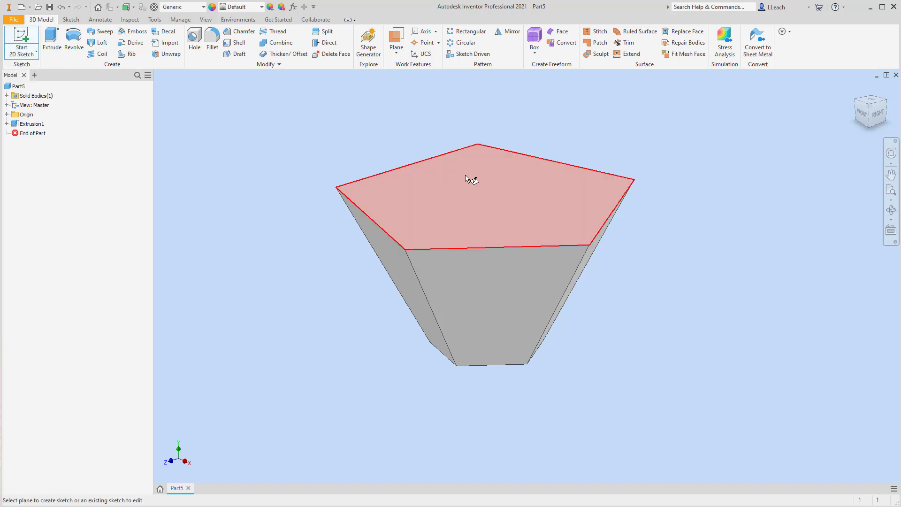
click(517, 197)
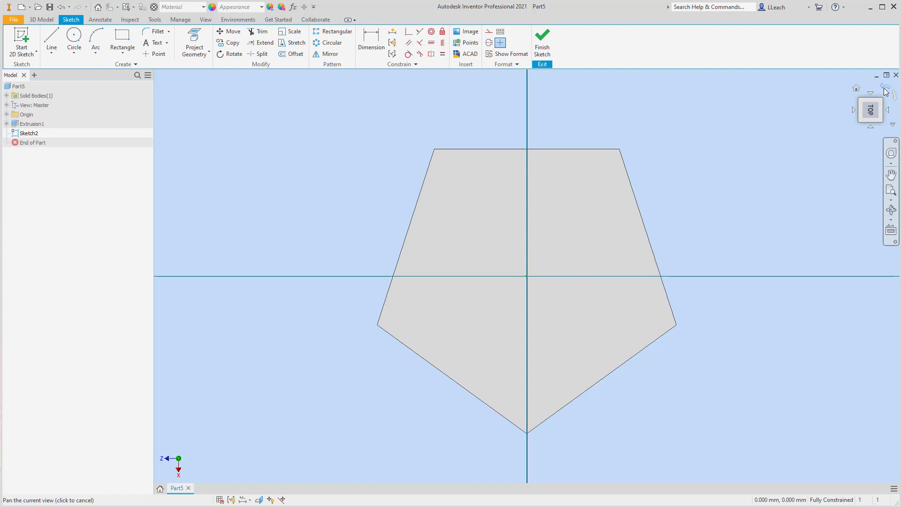
click(884, 89)
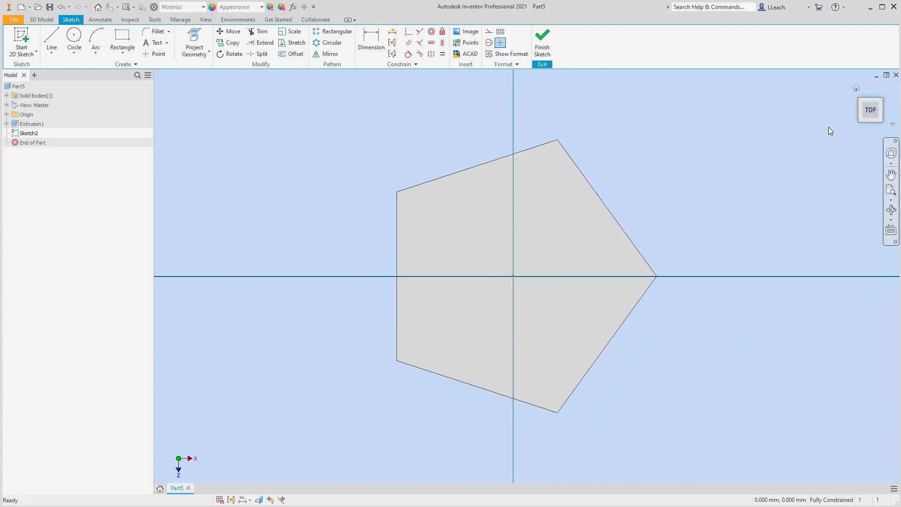
Draw a five-sided polygon centred on the sketch origin
click(122, 52)
click(141, 238)
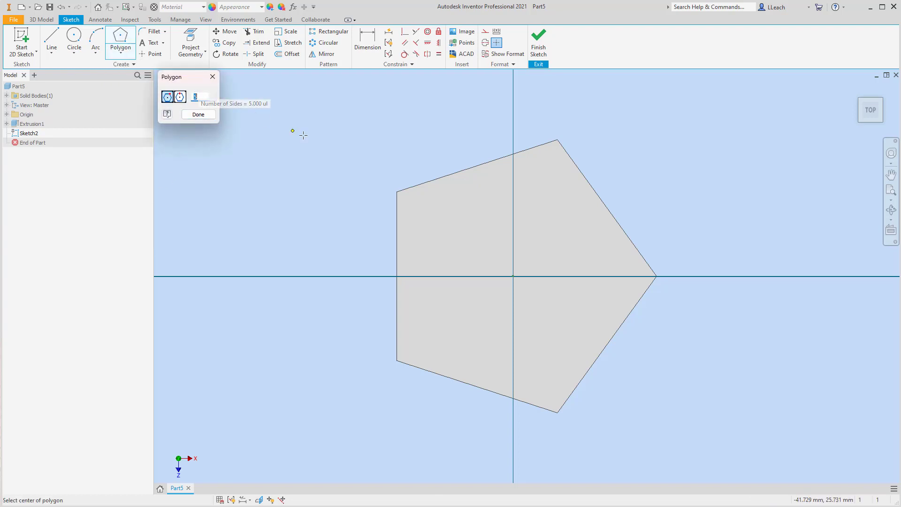
click(513, 276)
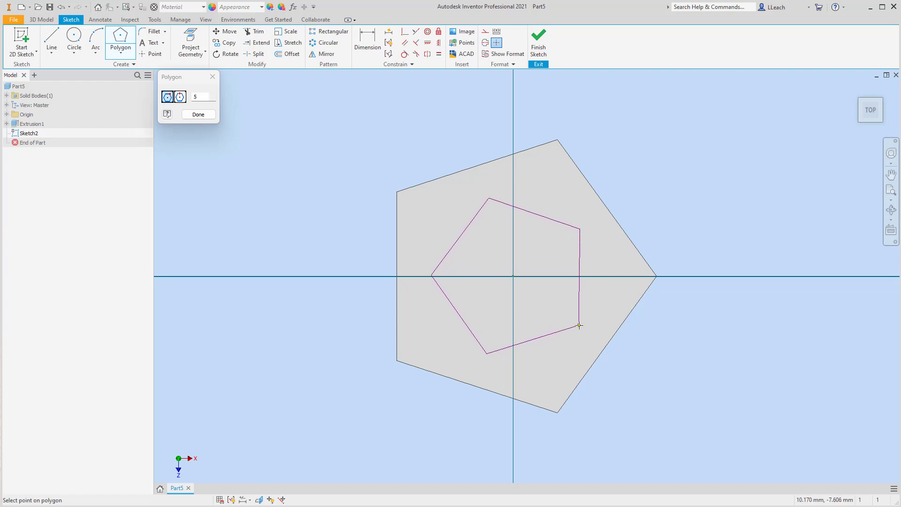
click(582, 324)
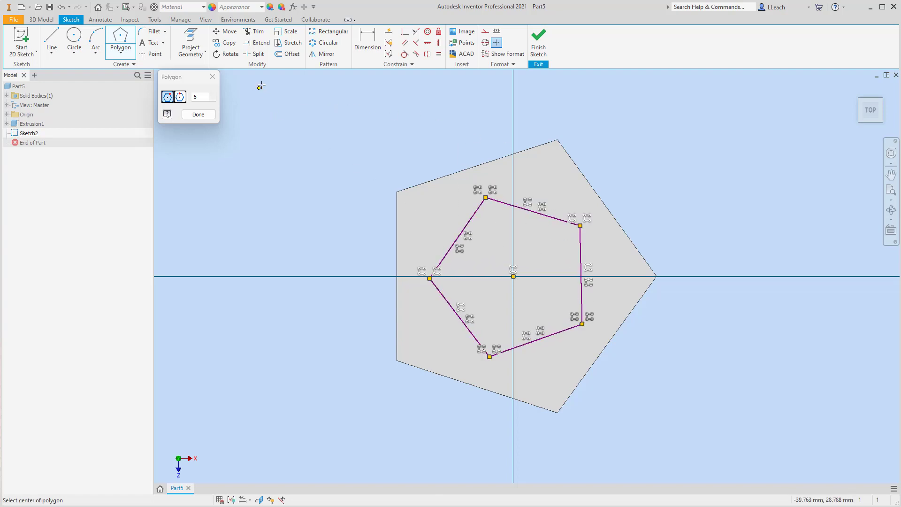
click(198, 115)
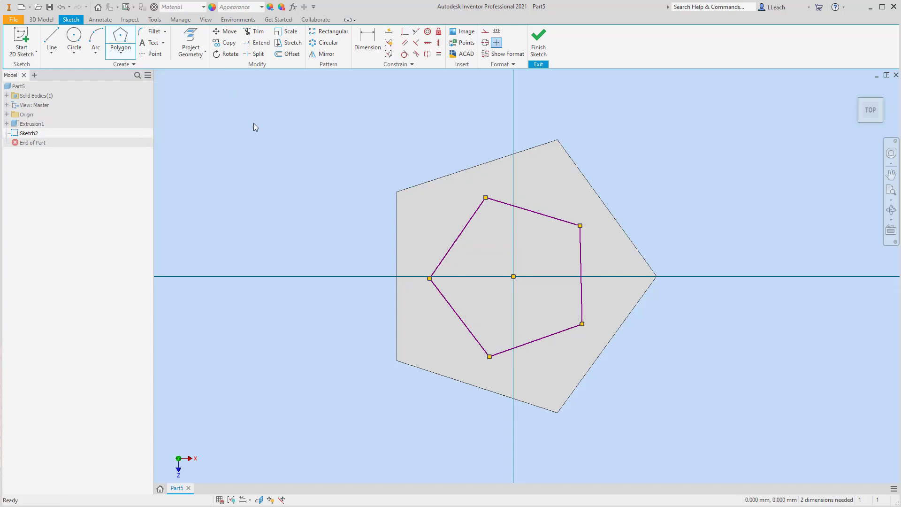
Make the inner pentagon's right edge vertical, set its length to d0, and finish the sketch
click(439, 44)
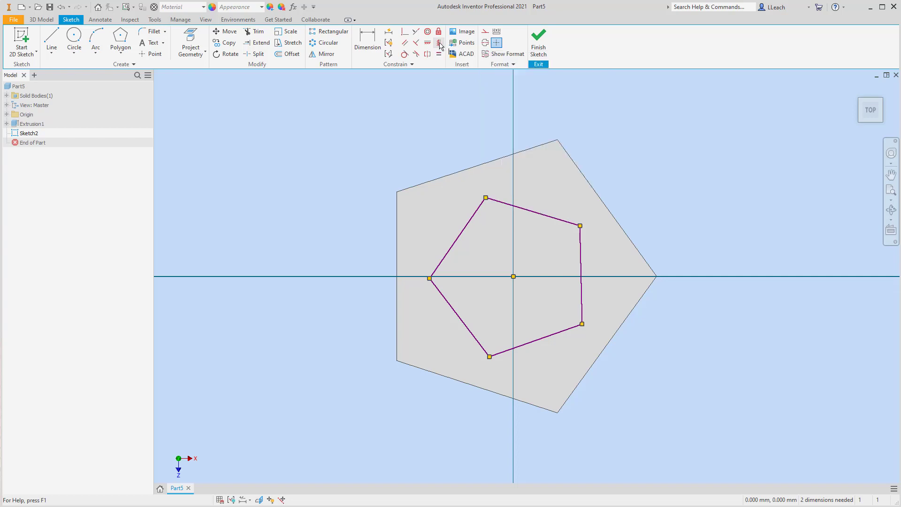
click(582, 260)
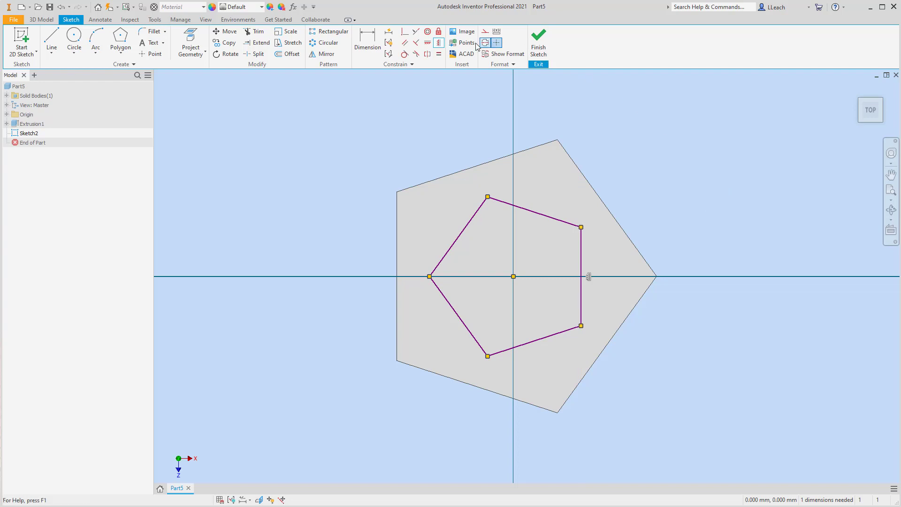
click(367, 41)
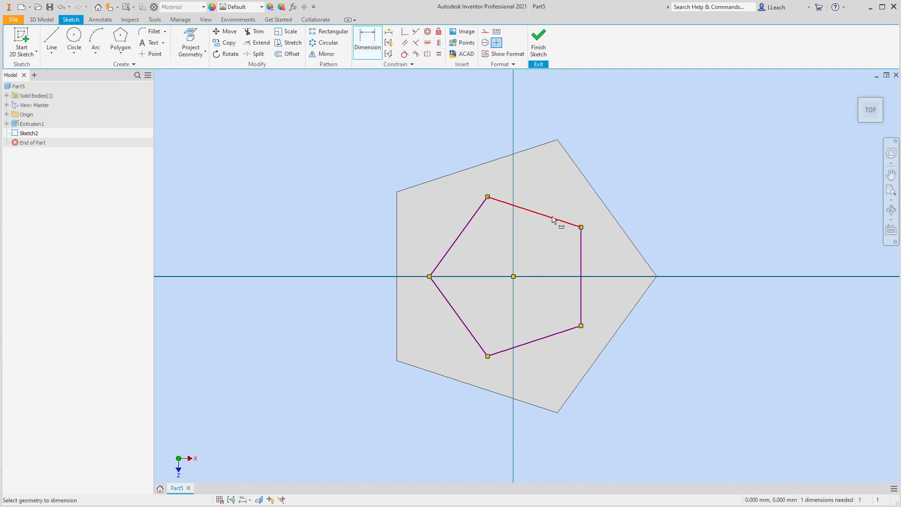
click(584, 267)
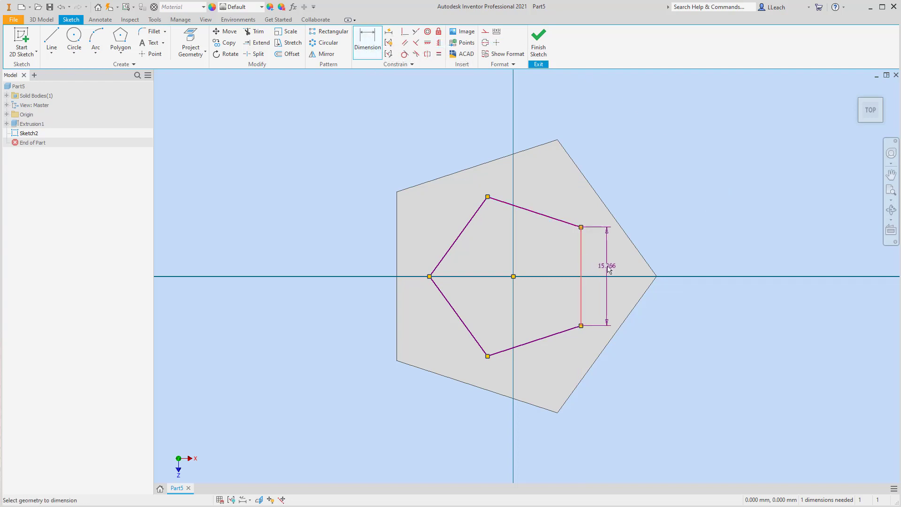
click(612, 267)
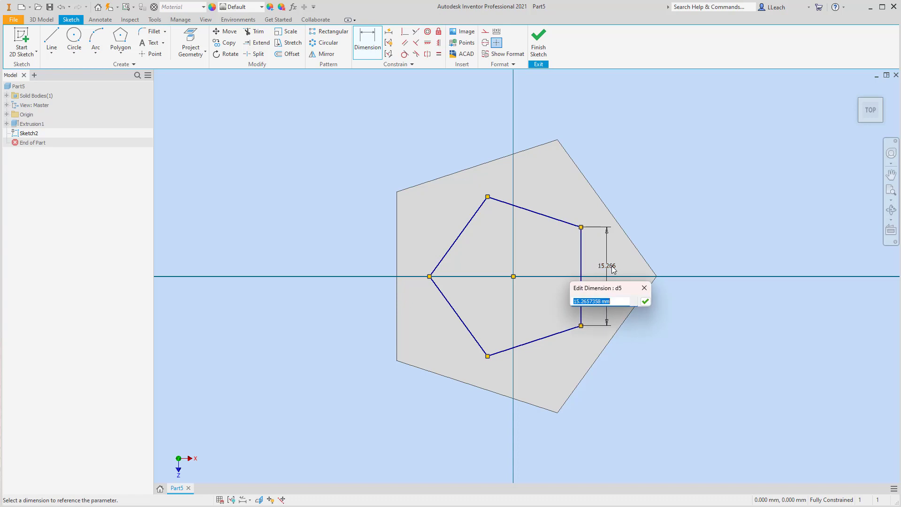
text(d0)
click(645, 301)
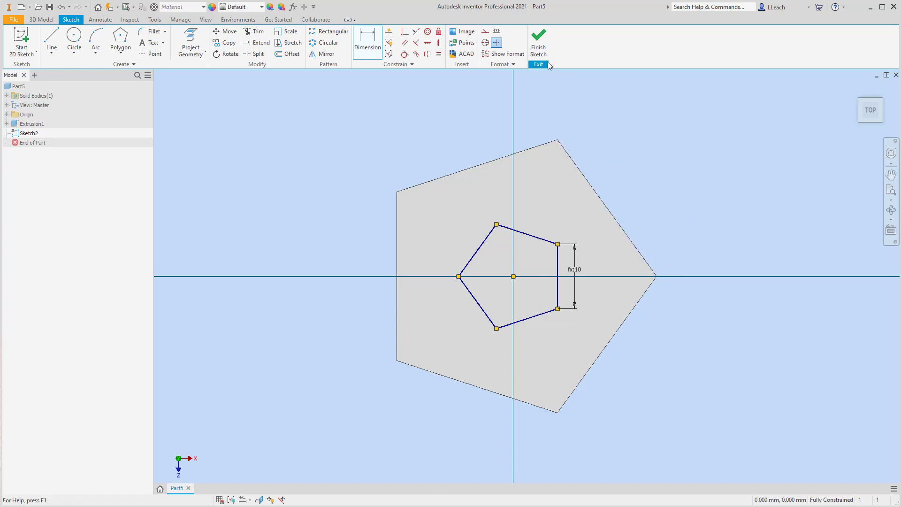
click(538, 51)
Extrude the pentagon as an Intersect, Through All with taper d2, carving the closed dodecahedron
click(51, 39)
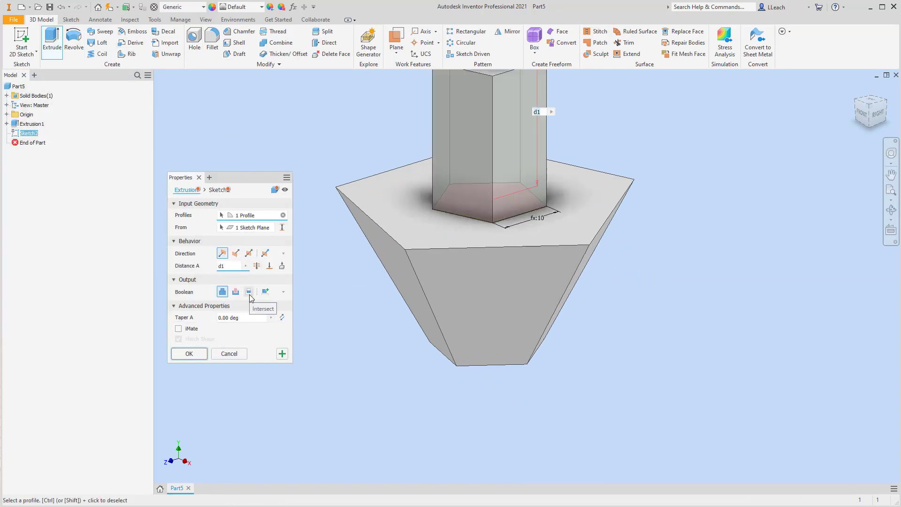
click(249, 292)
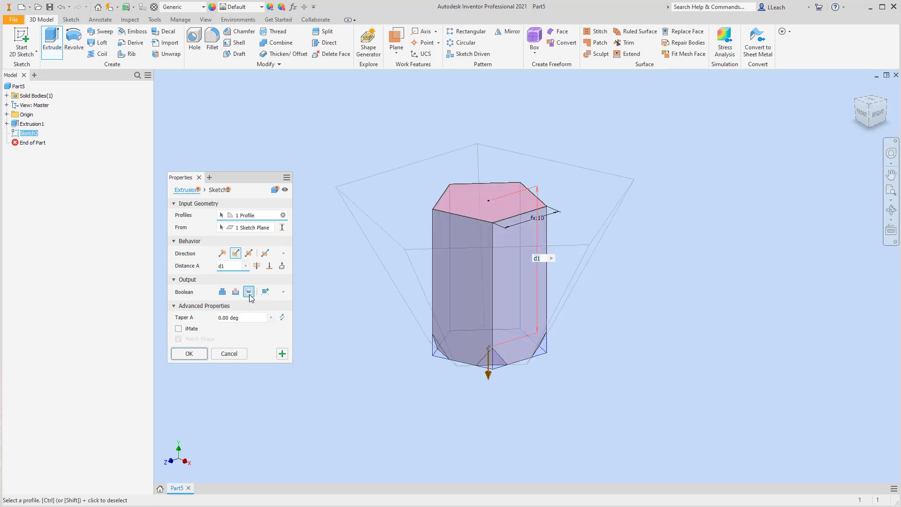
click(256, 266)
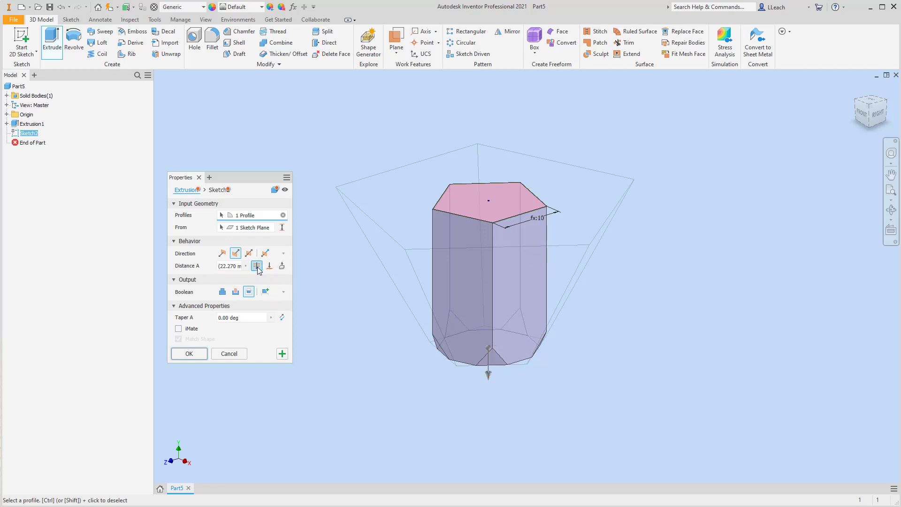
click(240, 316)
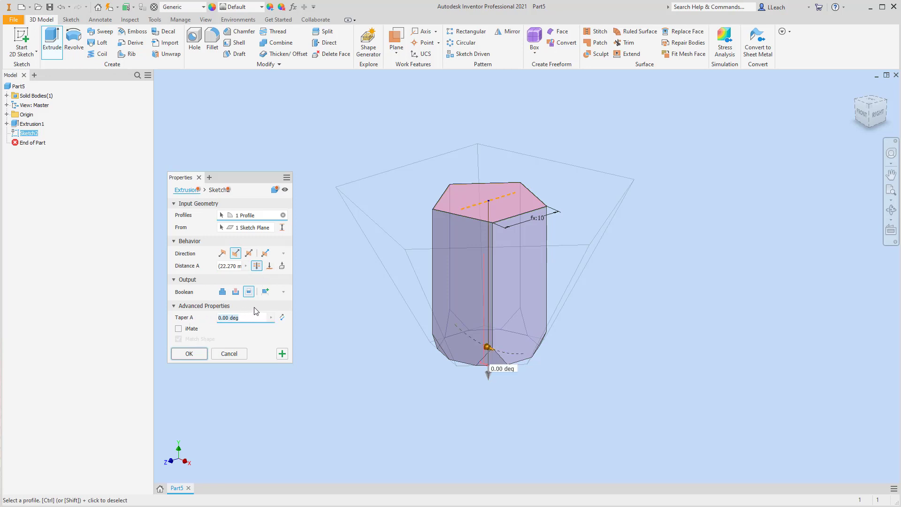
text(d2)
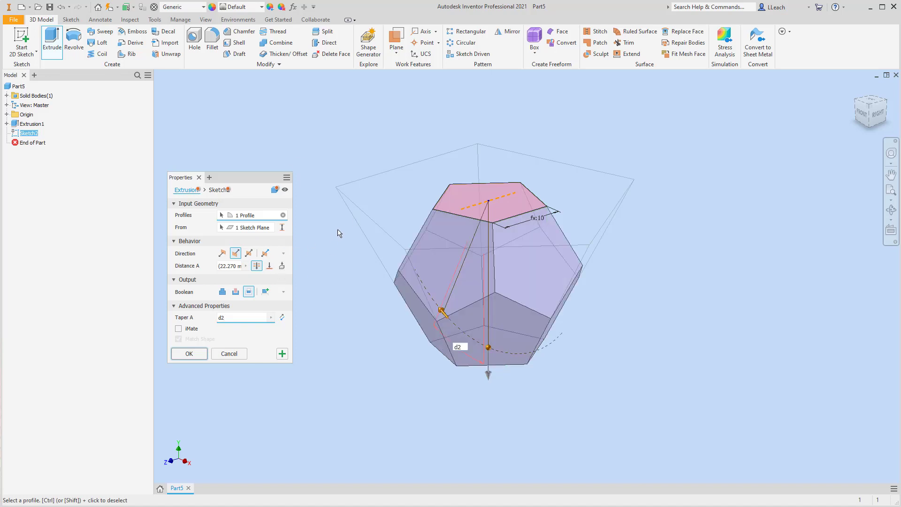
click(257, 266)
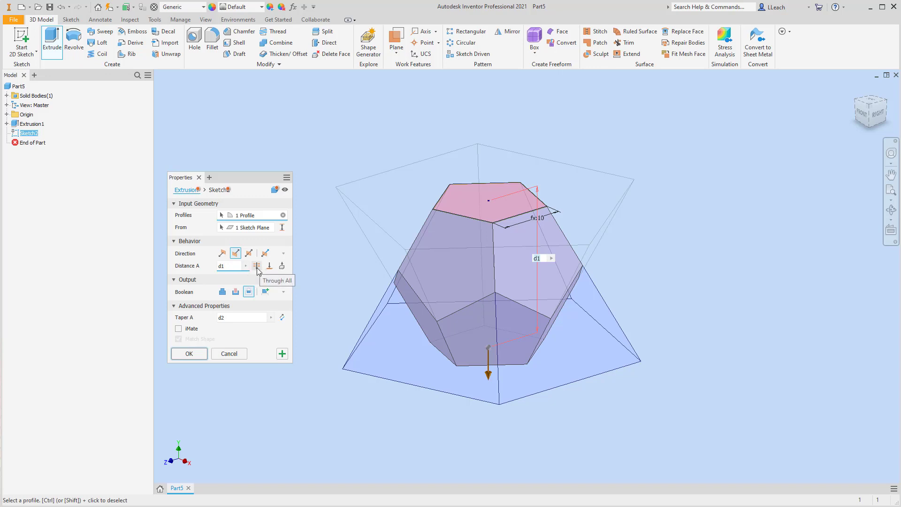
click(256, 266)
click(258, 266)
click(257, 266)
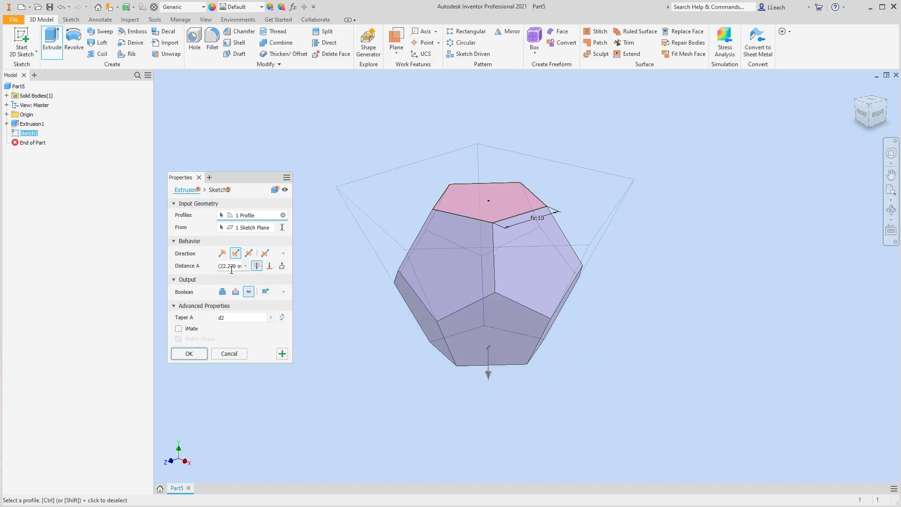
click(201, 357)
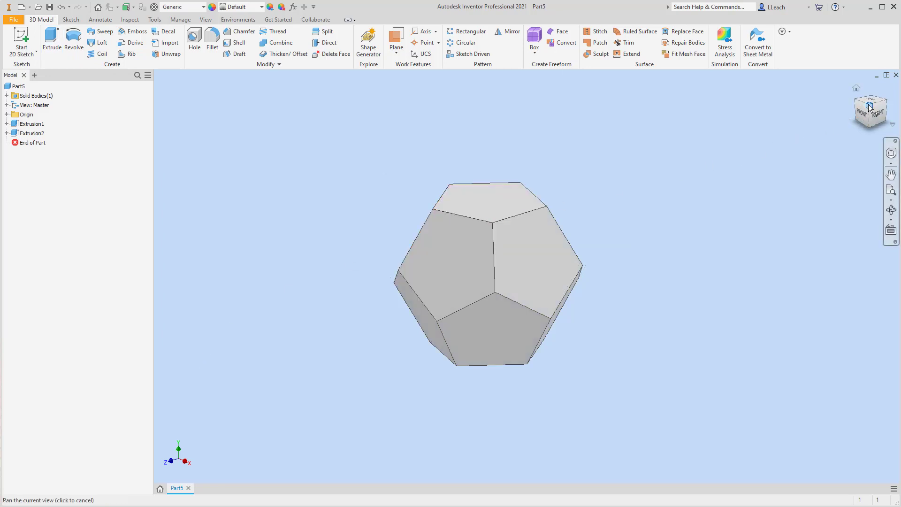
drag(869, 108, 868, 117)
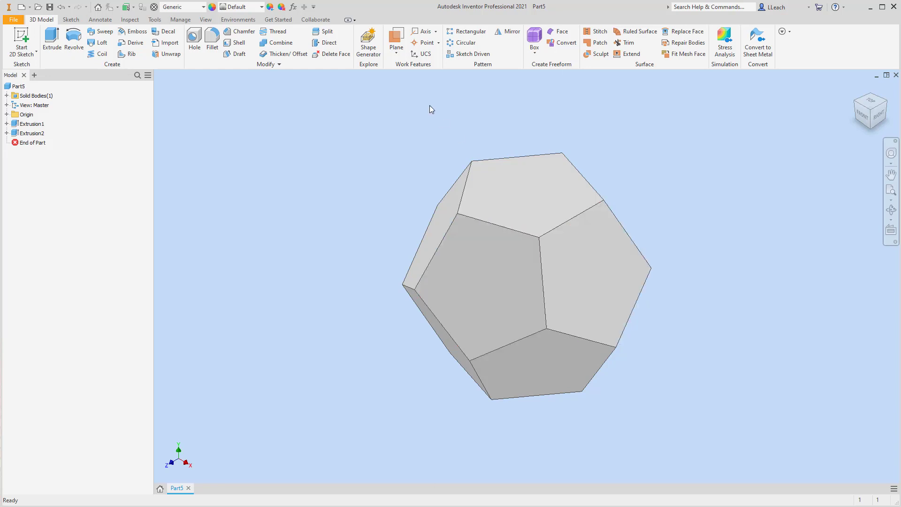
click(154, 20)
click(19, 39)
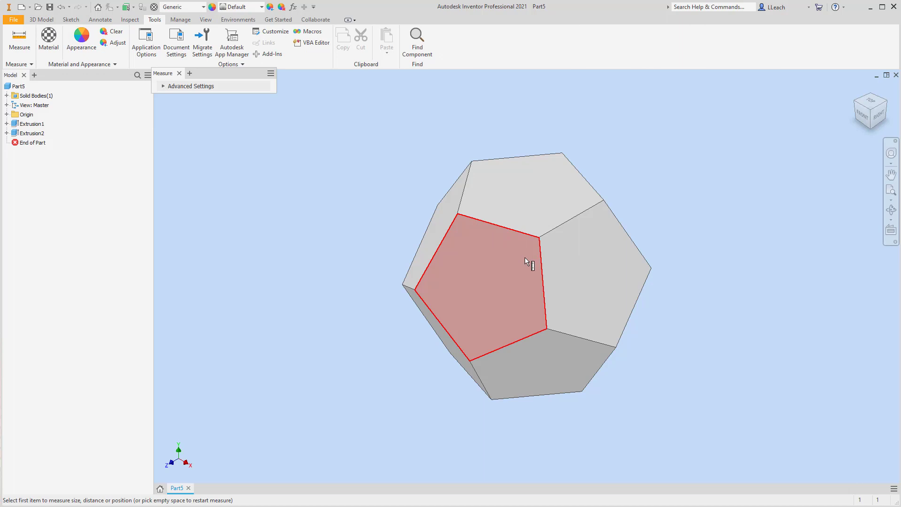
click(543, 275)
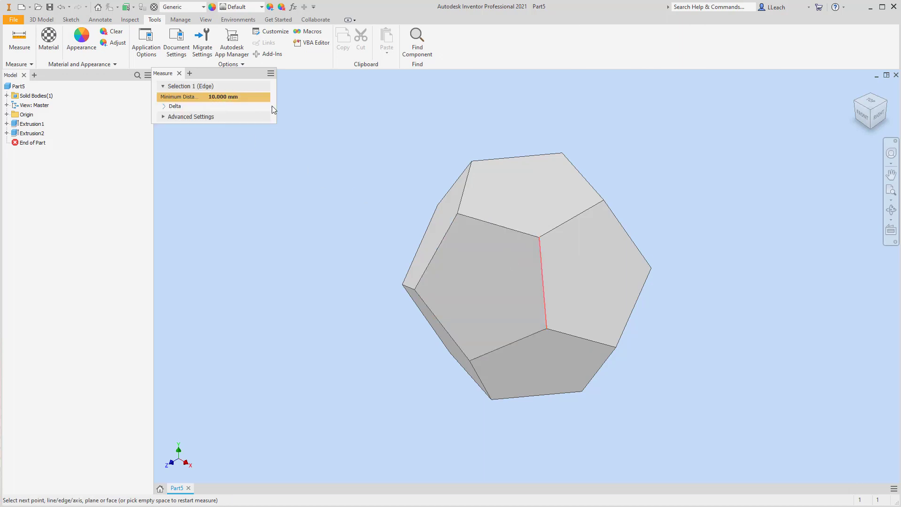
click(179, 74)
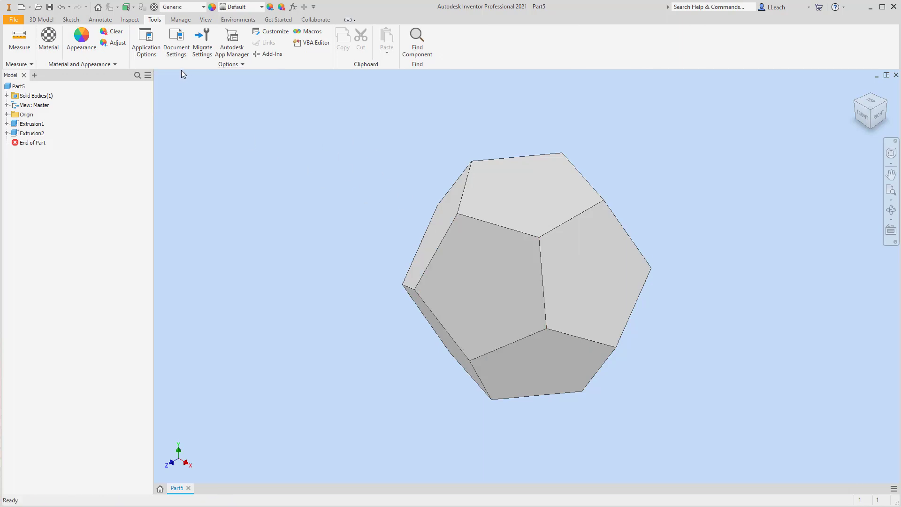
click(20, 38)
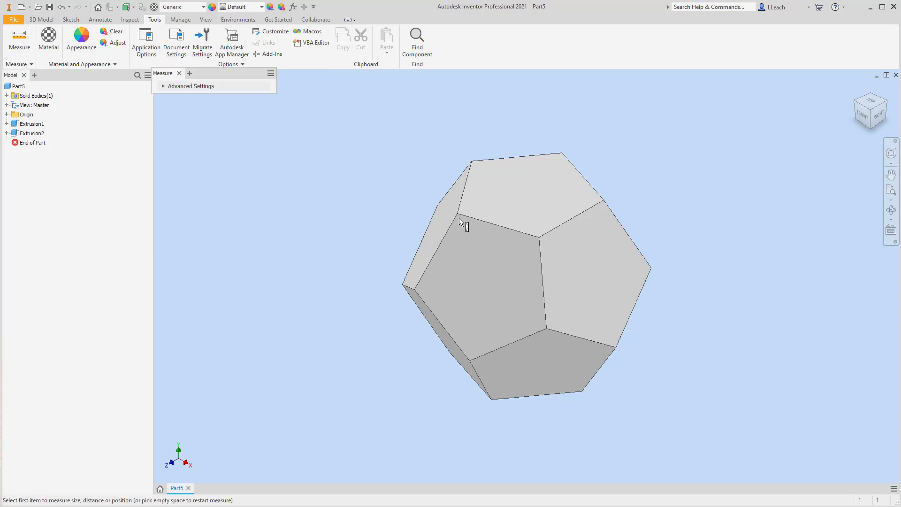
click(505, 348)
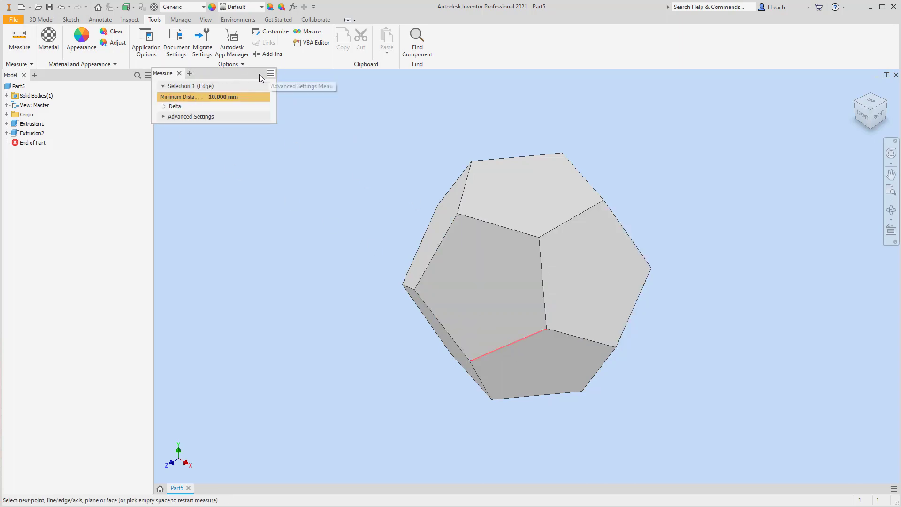
click(179, 73)
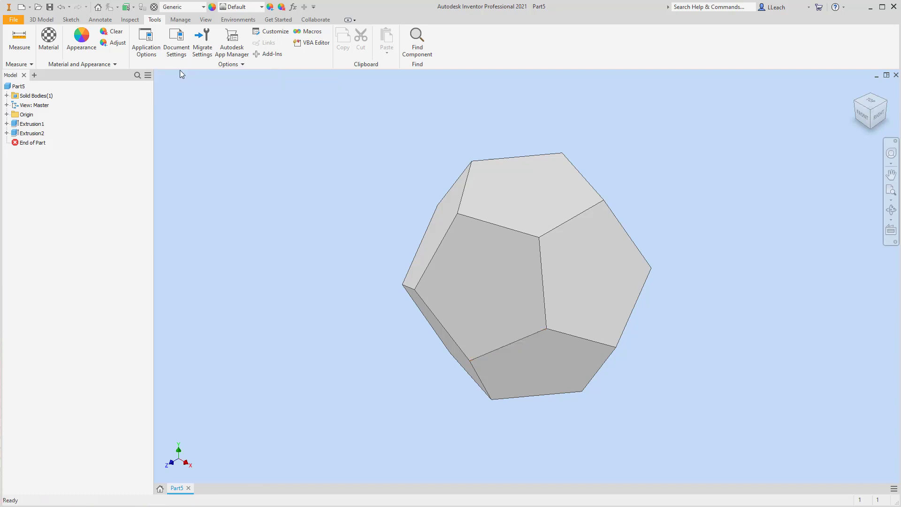
Set the visual style to Shaded with Edges
click(205, 20)
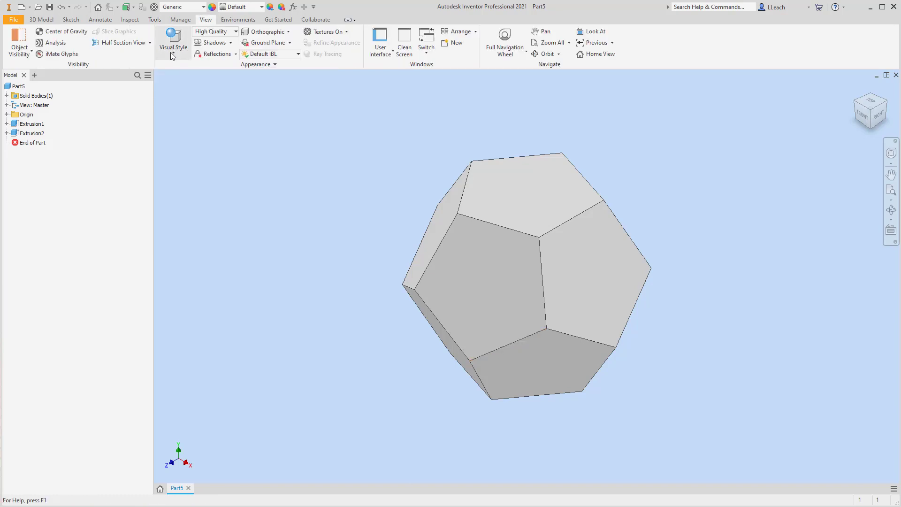
click(172, 53)
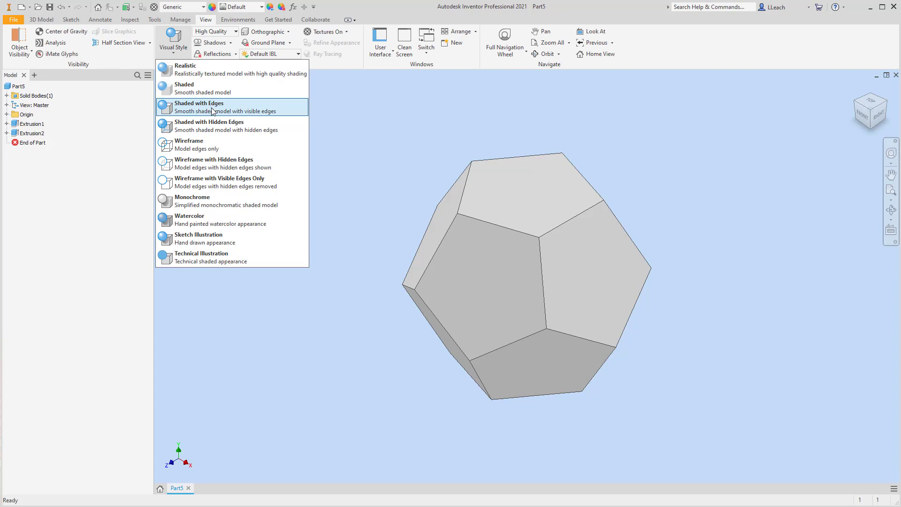
click(212, 111)
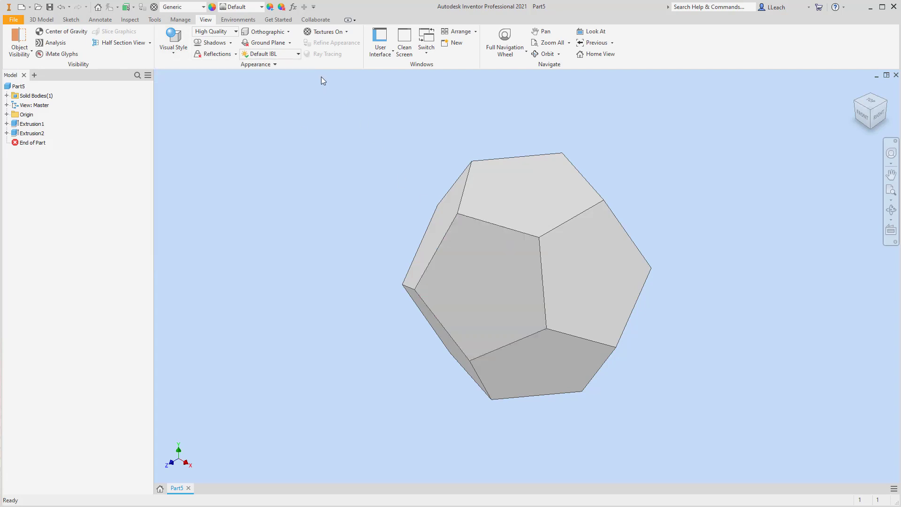
Turn on shadows and reflections and apply Sharp Highlights lighting
click(213, 43)
click(221, 55)
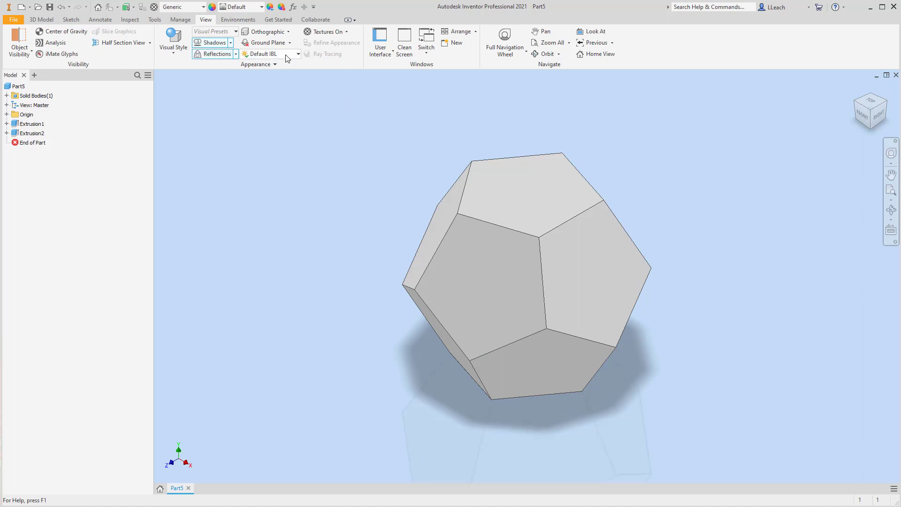
click(288, 55)
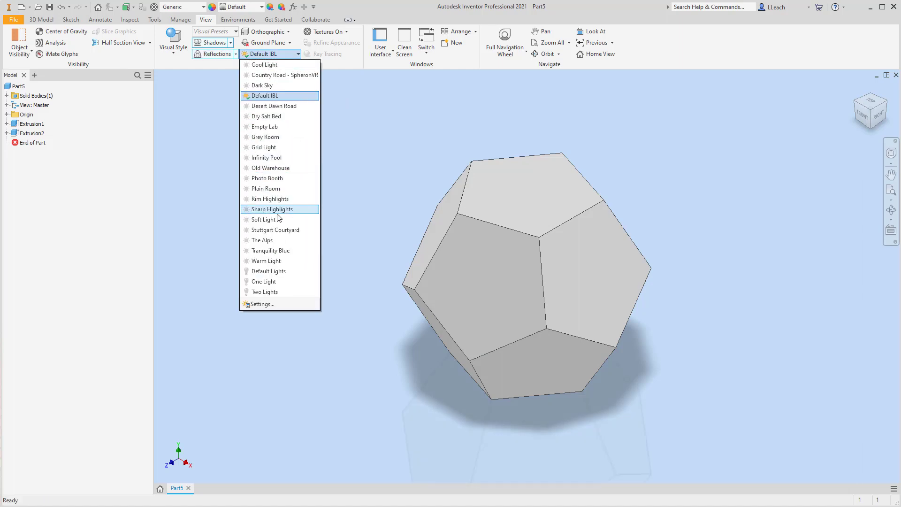
click(275, 209)
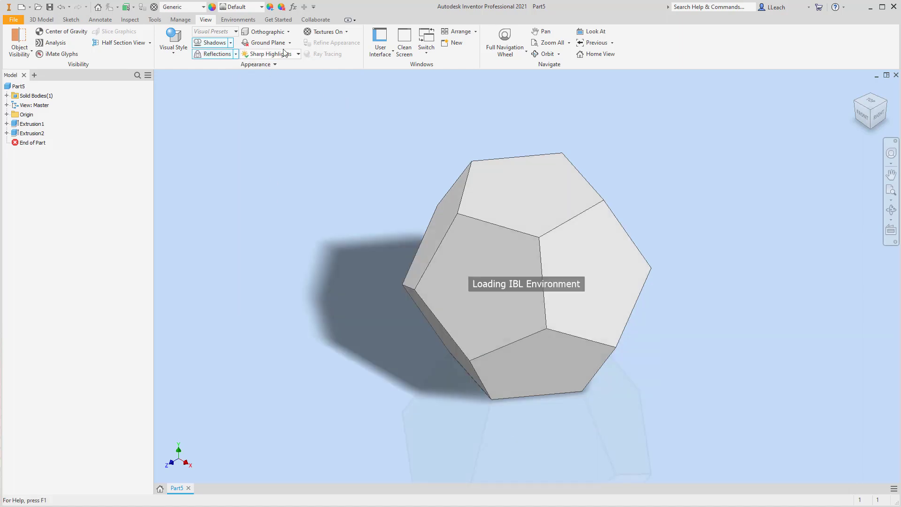
click(886, 105)
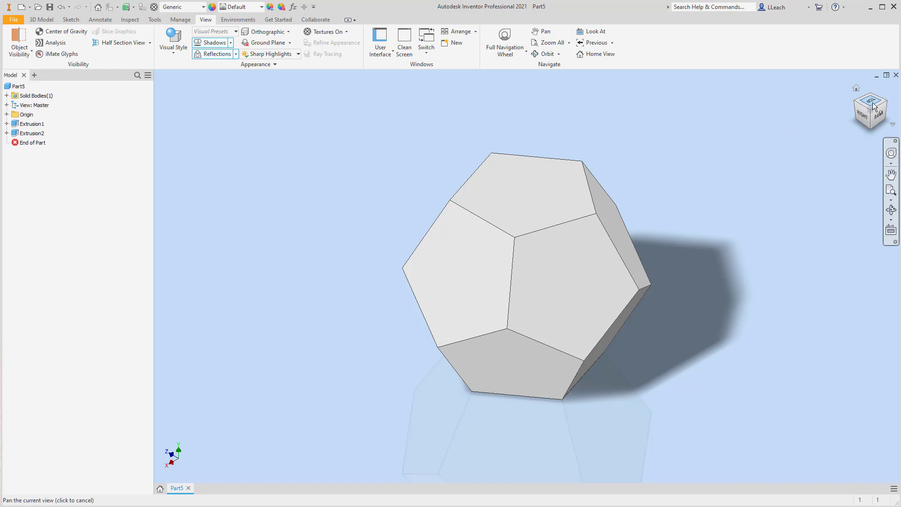
Make the ViewCube's Right view the front view, then return to the Home view
right_click(858, 91)
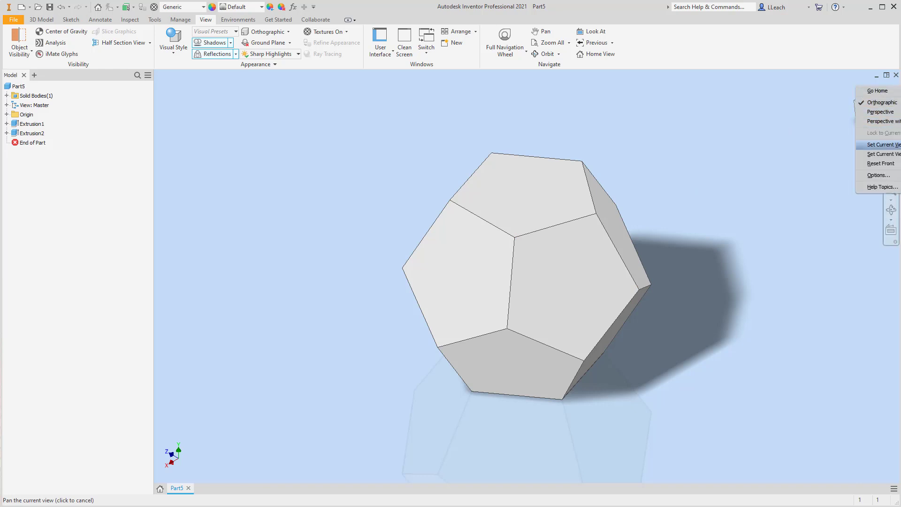
click(882, 145)
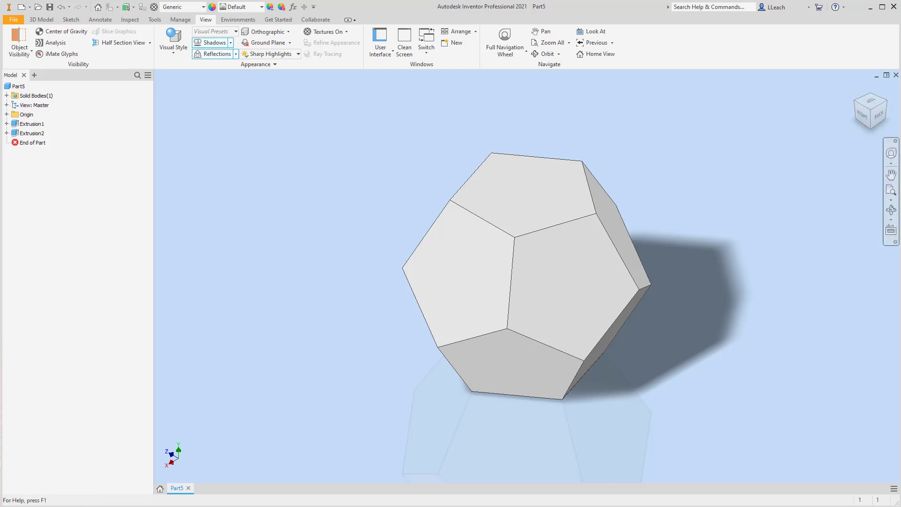
click(863, 115)
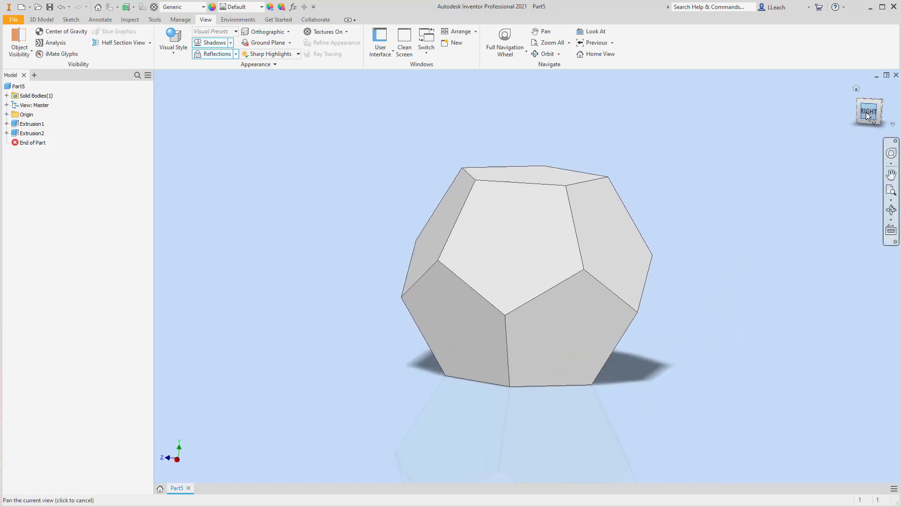
right_click(869, 110)
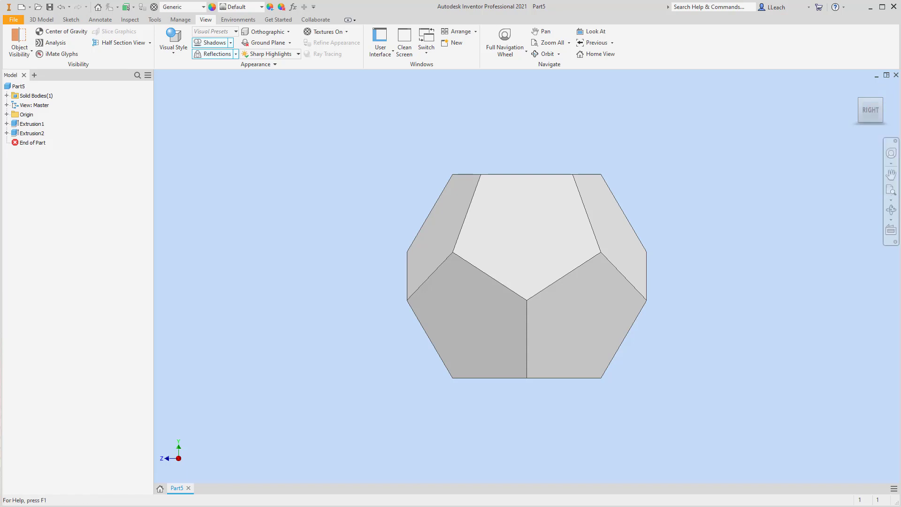
click(889, 173)
click(856, 89)
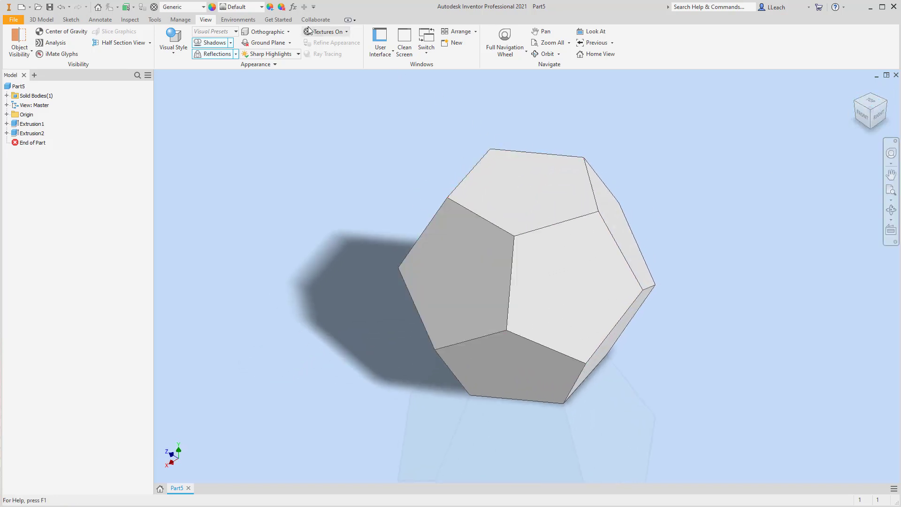
Apply the Light Red appearance to the part as a trial
click(262, 11)
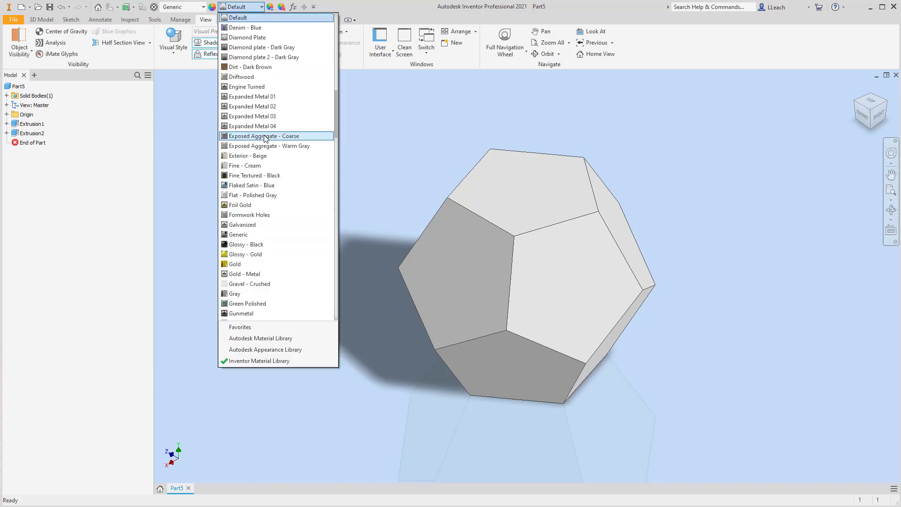
scroll(262, 138, down, 4)
scroll(260, 139, down, 4)
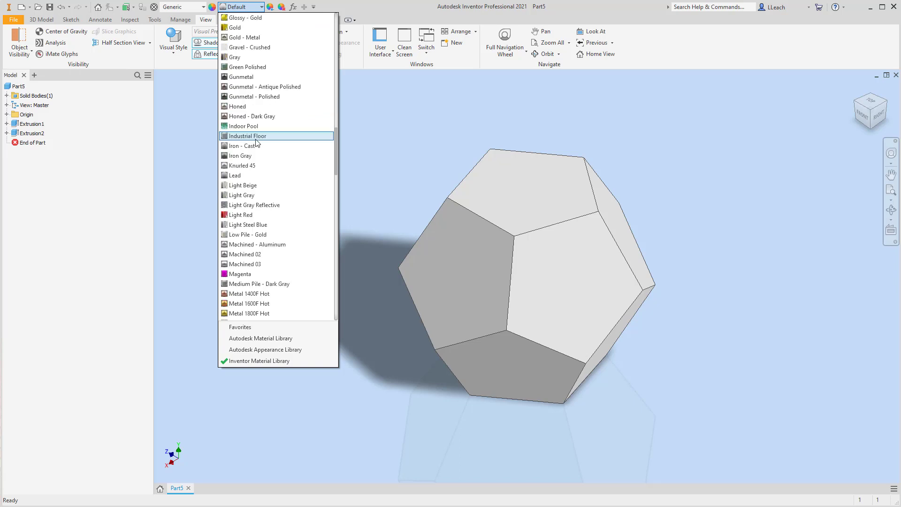
scroll(255, 142, down, 1)
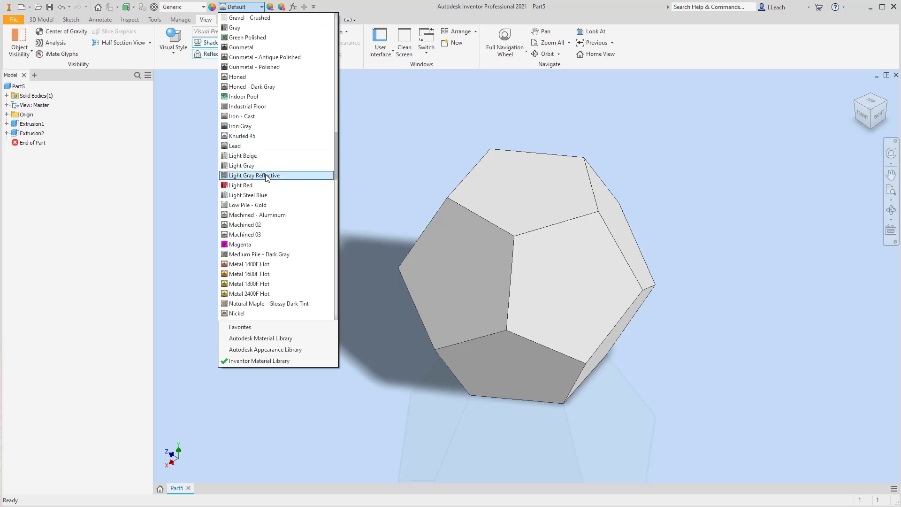
click(240, 185)
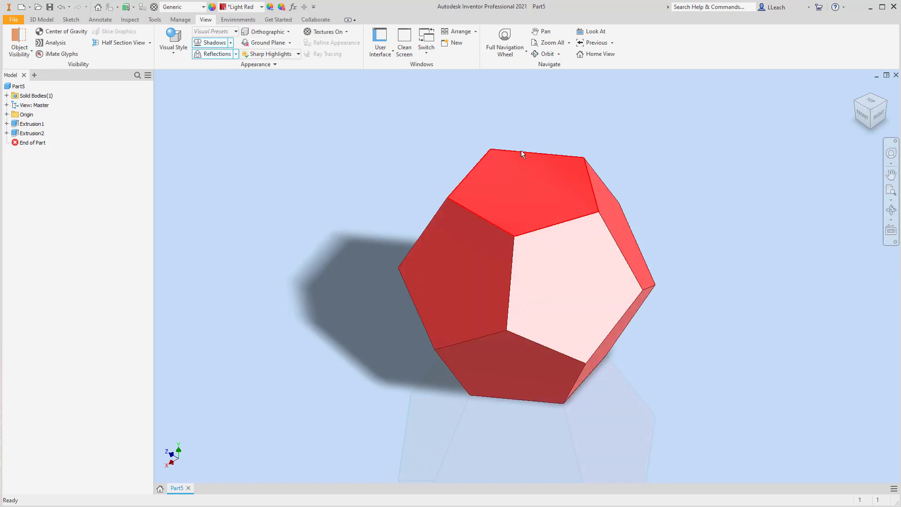
Replace it with the Smooth - Off-White appearance
click(261, 7)
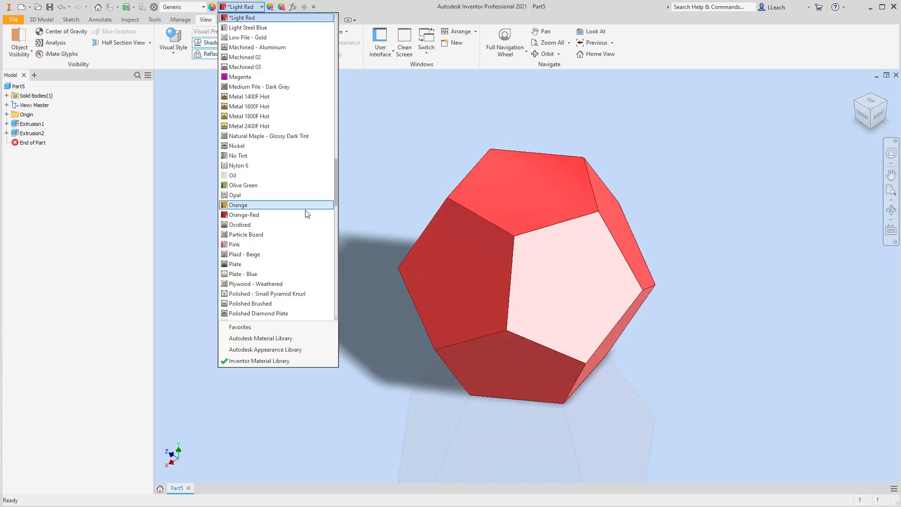
scroll(293, 210, down, 4)
scroll(293, 210, down, 15)
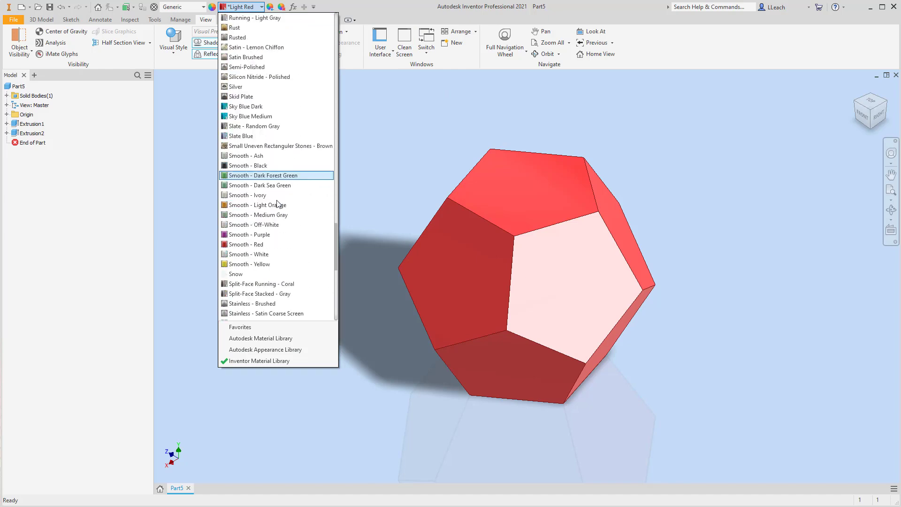
scroll(278, 211, up, 13)
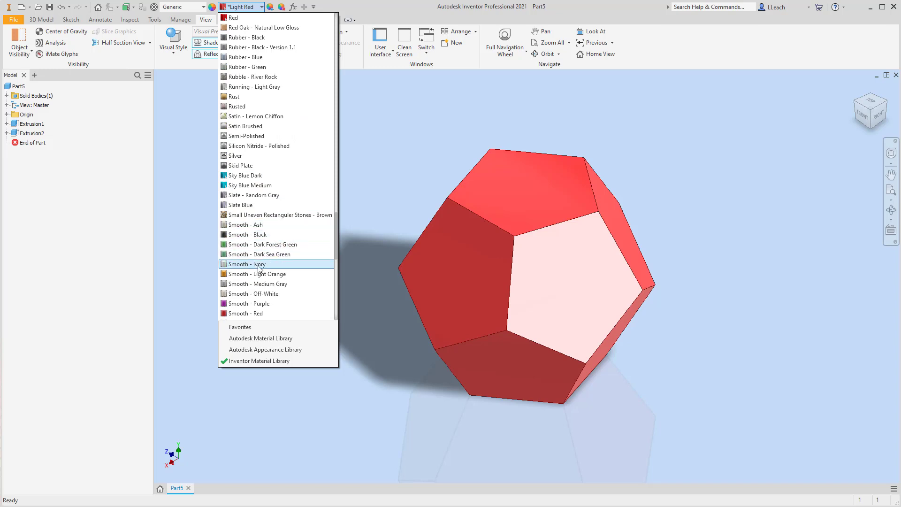
click(257, 294)
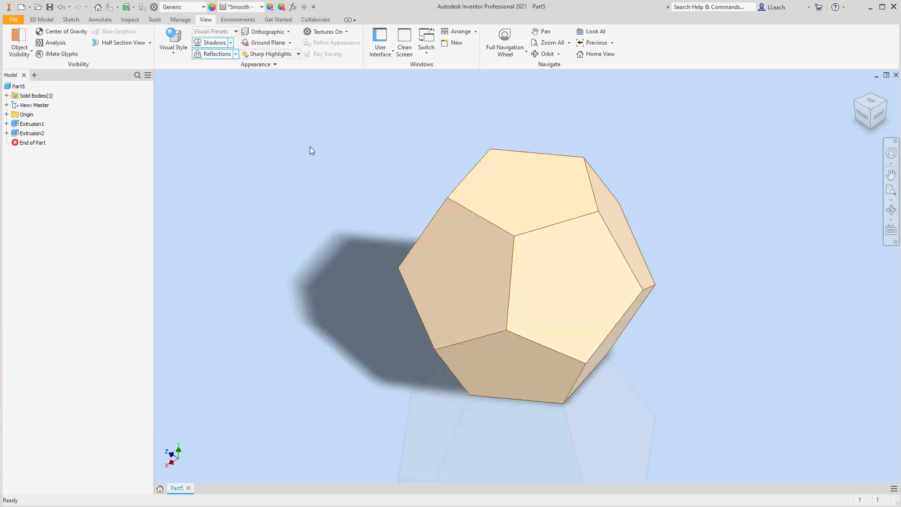
Save the part as DODECAHEDRON.ipt, confirming replacement of the existing file
click(13, 19)
click(28, 113)
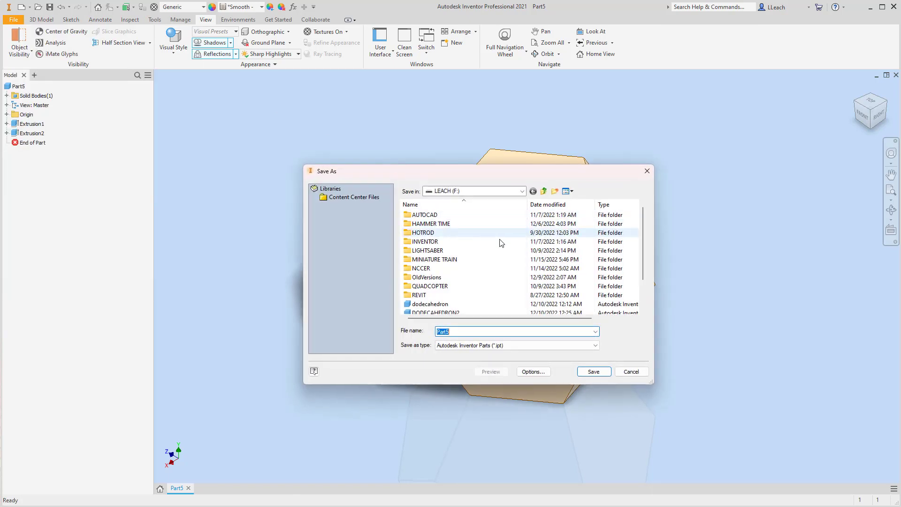
click(458, 331)
key(shift+Left)
scroll(458, 291, down, 2)
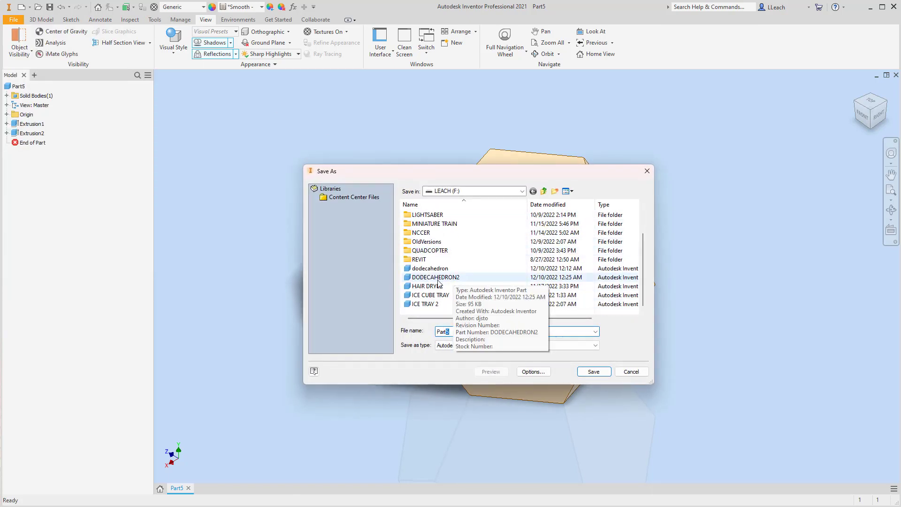
click(446, 278)
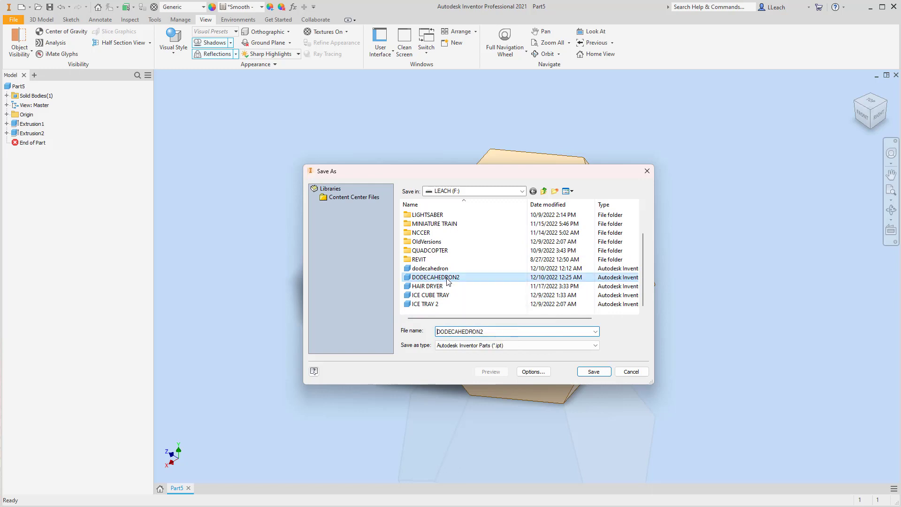
click(488, 331)
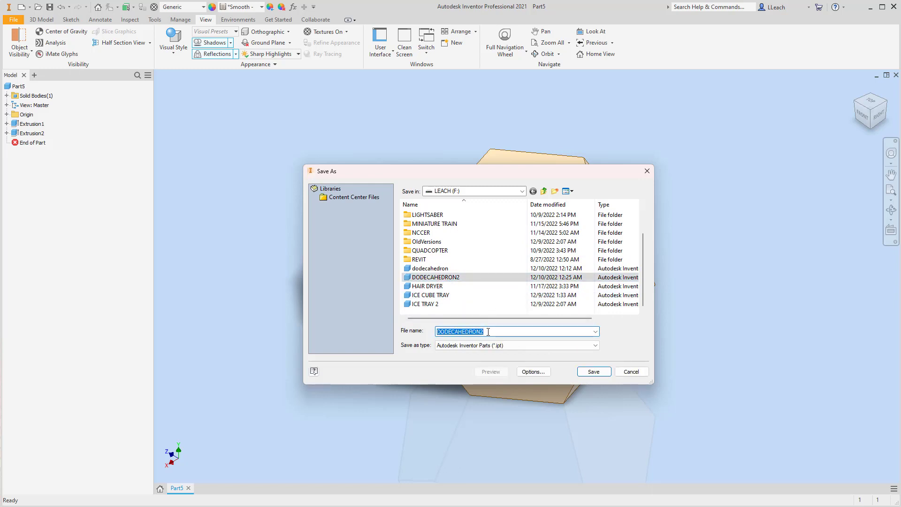
click(488, 331)
key(BackSpace)
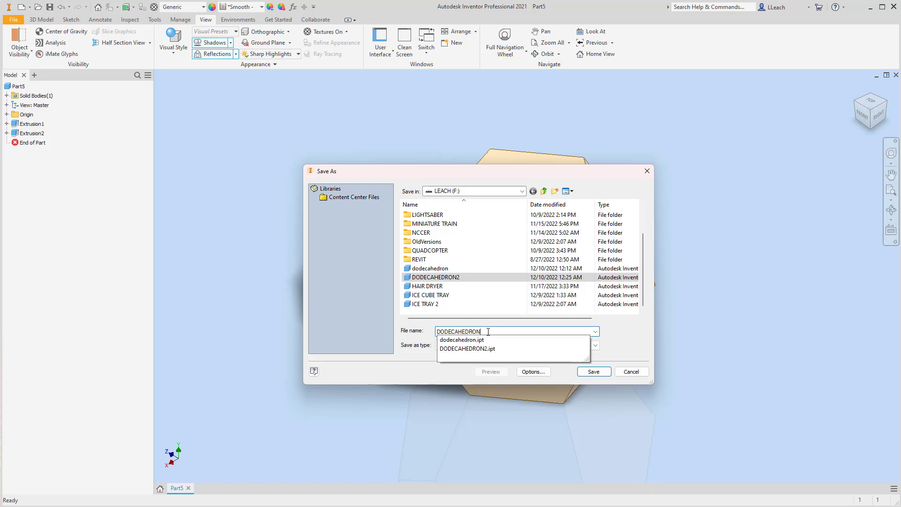
click(593, 371)
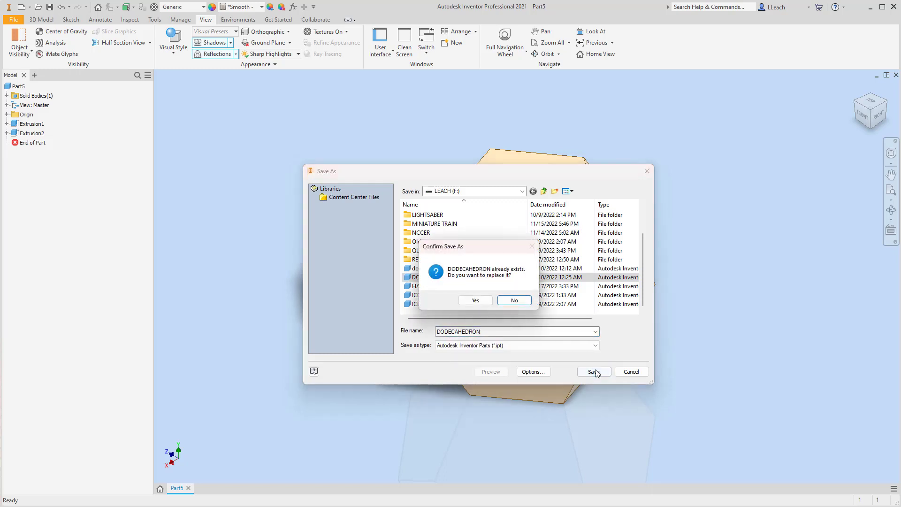
click(475, 300)
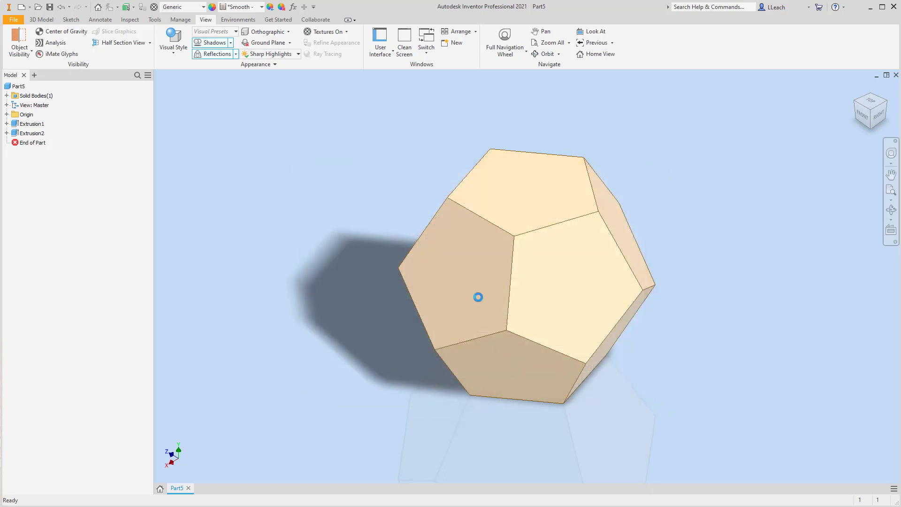